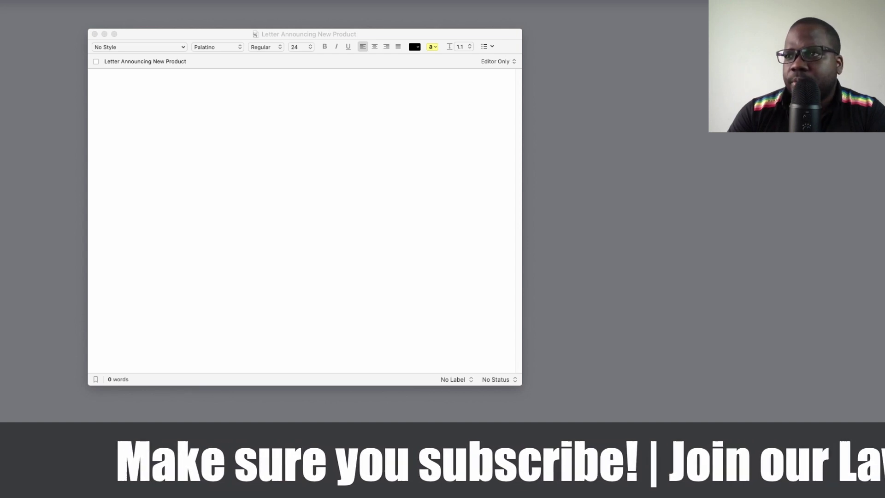
- Write 'Subject: Our incredible new product!' and the greeting 'Dear [Customer name],', followed by a blank line
{"action": "left_click", "coordinate": [192, 203]}
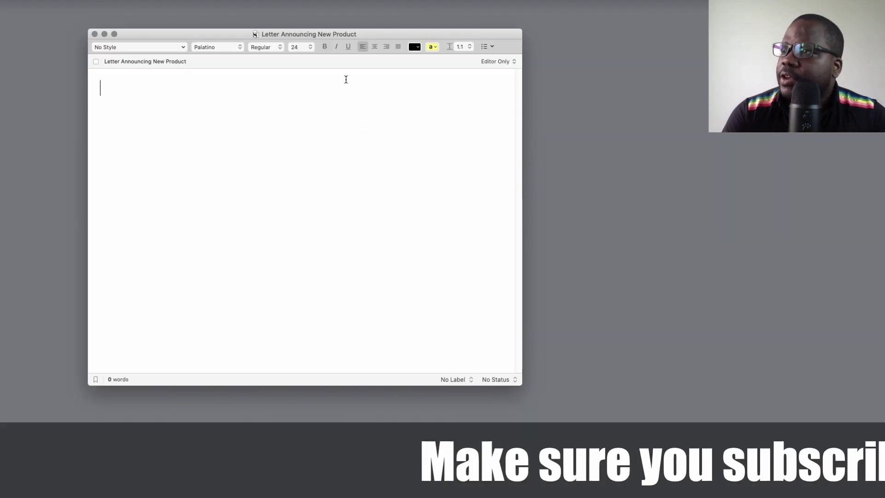
{"action": "left_click", "coordinate": [231, 121]}
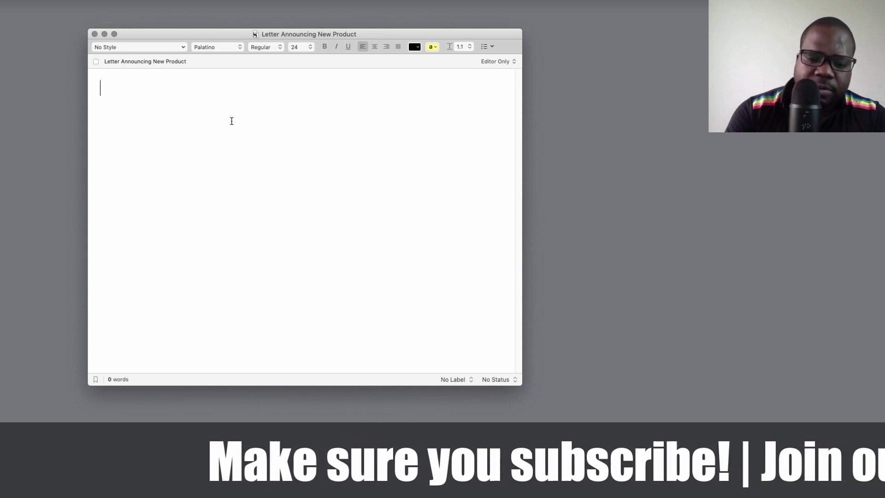
{"action": "type", "text": "Subject"}
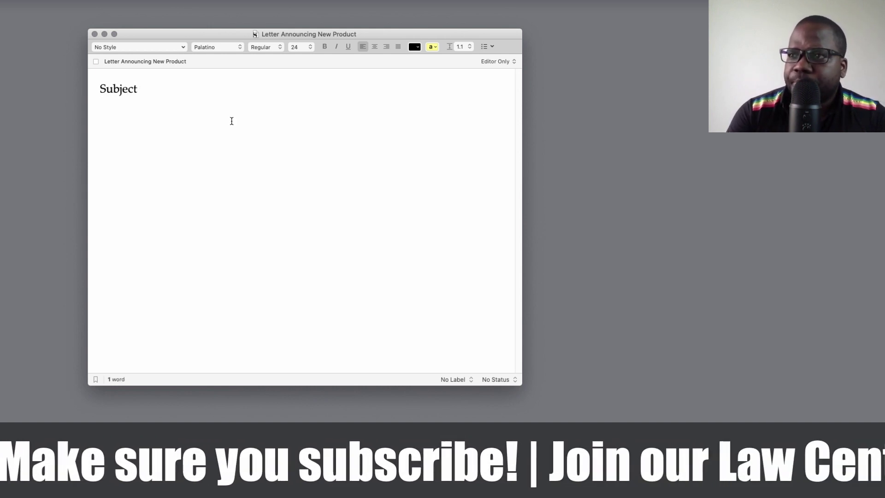
{"action": "type", "text": ": Our incredible"}
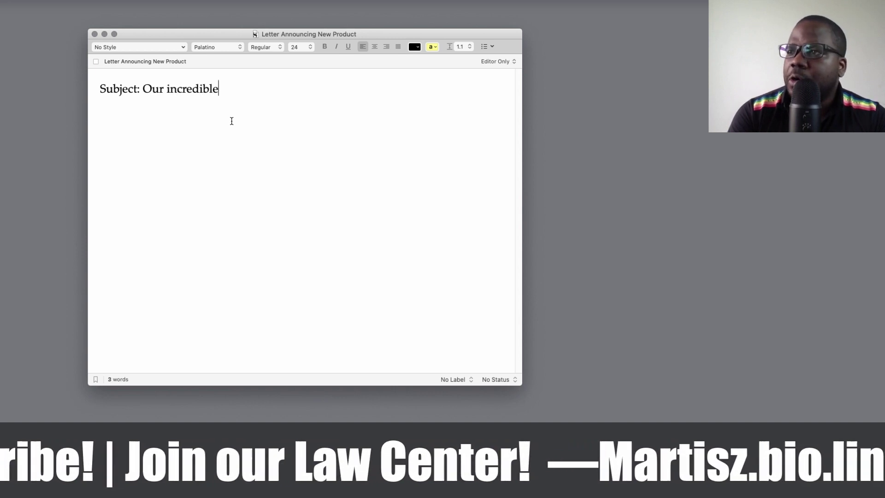
{"action": "type", "text": " new product!"}
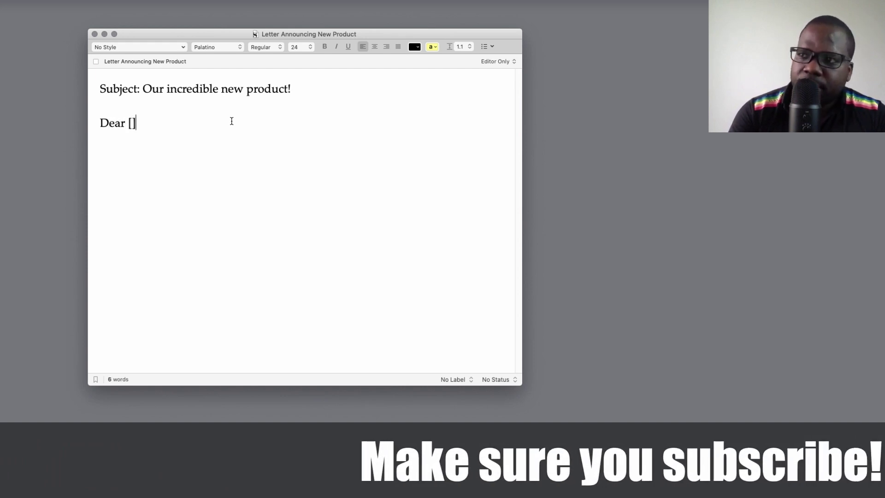
{"action": "key", "text": "Left"}
{"action": "type", "text": "Custo"}
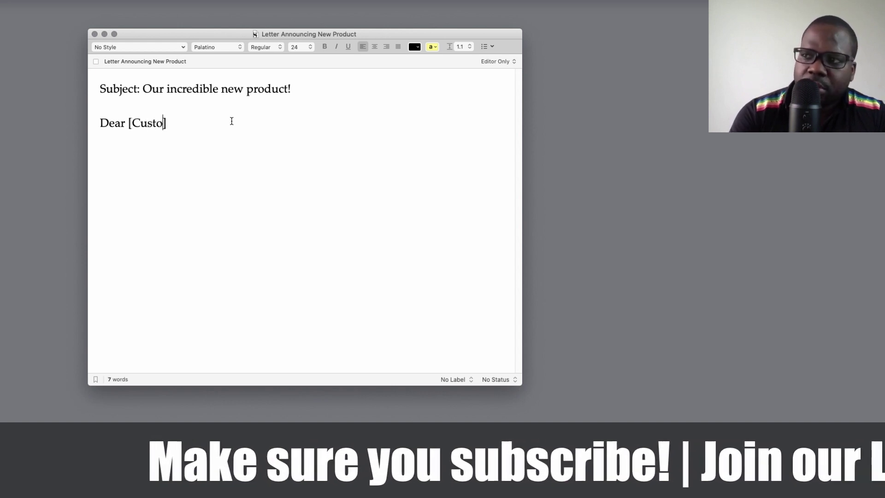
{"action": "type", "text": "mer name"}
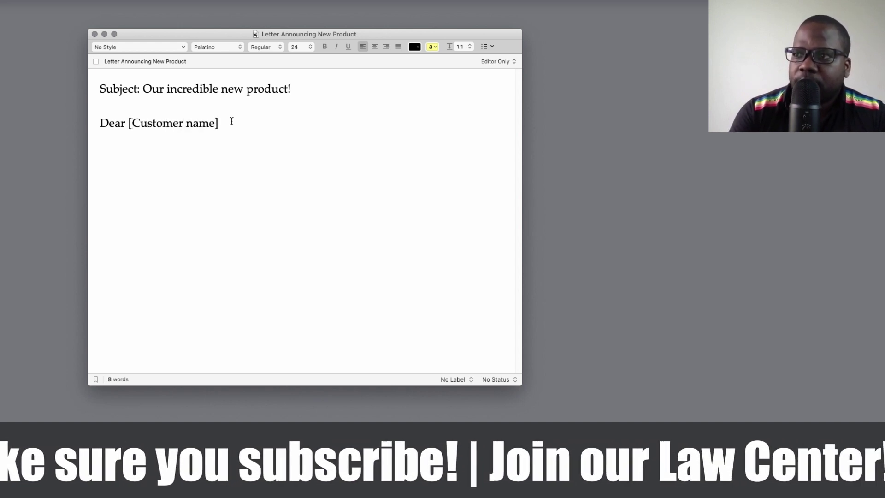
{"action": "key", "text": "Right"}
{"action": "type", "text": ","}
{"action": "key", "text": "Return"}
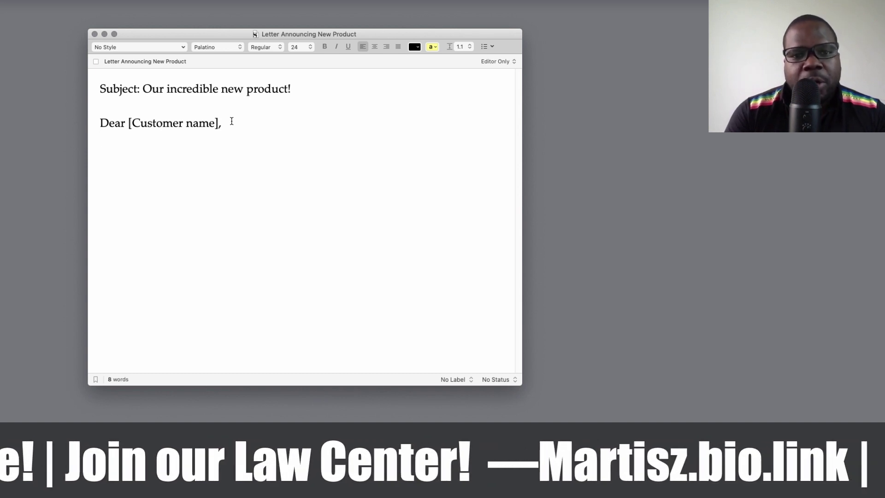
{"action": "key", "text": "Return"}
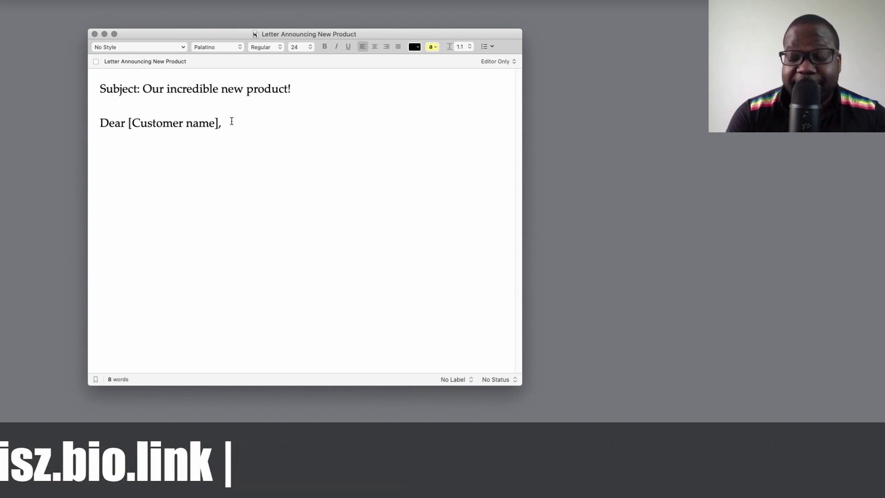
- Type the opening paragraph 'Are you prepared to be surprised by a new product?' ending 'does the following.'
{"action": "type", "text": "Are "}
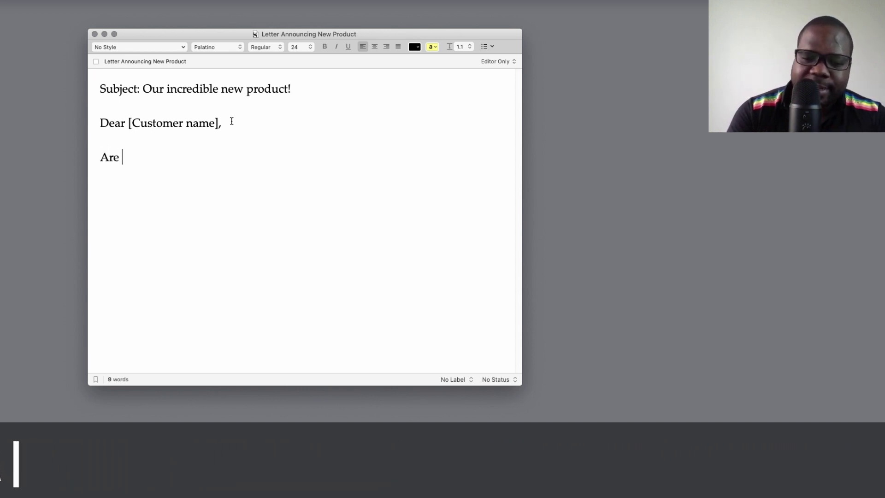
{"action": "type", "text": "y"}
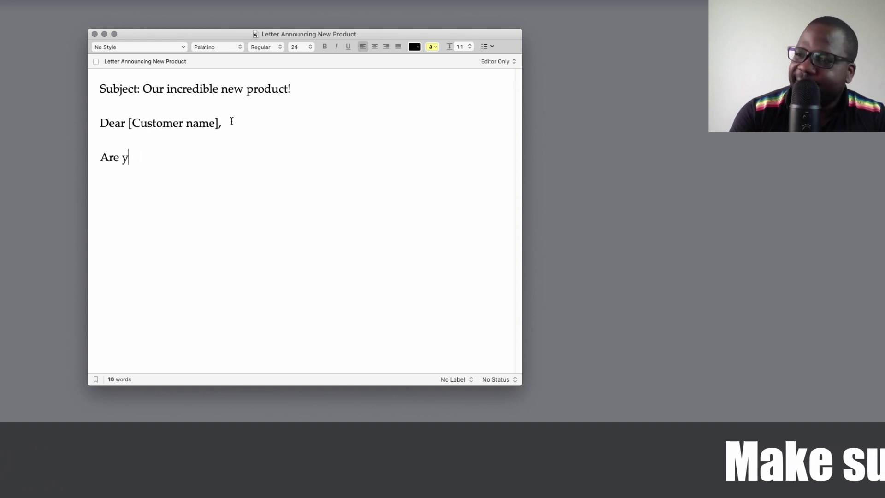
{"action": "type", "text": "ou prep"}
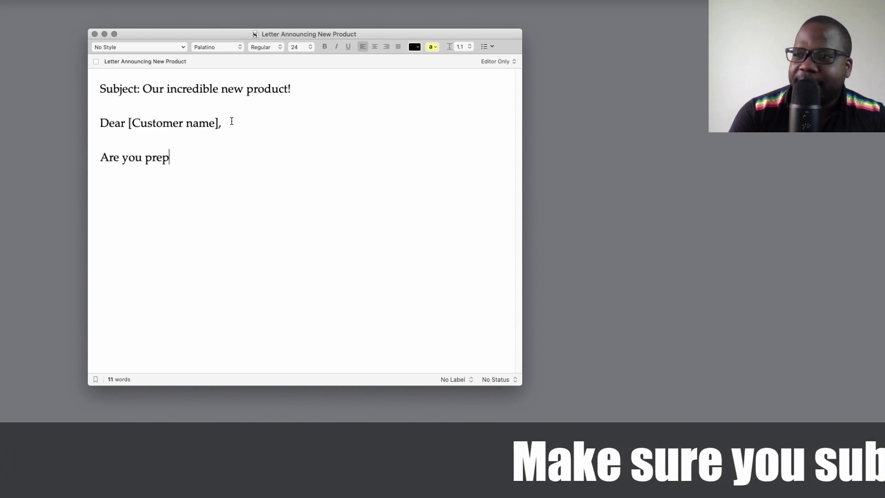
{"action": "type", "text": "ared to be surpr"}
{"action": "type", "text": "esi"}
{"action": "key", "text": "BackSpace"}
{"action": "type", "text": "ed"}
{"action": "key", "text": "BackSpace"}
{"action": "key", "text": "BackSpace"}
{"action": "key", "text": "BackSpace"}
{"action": "key", "text": "BackSpace"}
{"action": "key", "text": "BackSpace"}
{"action": "type", "text": "is"}
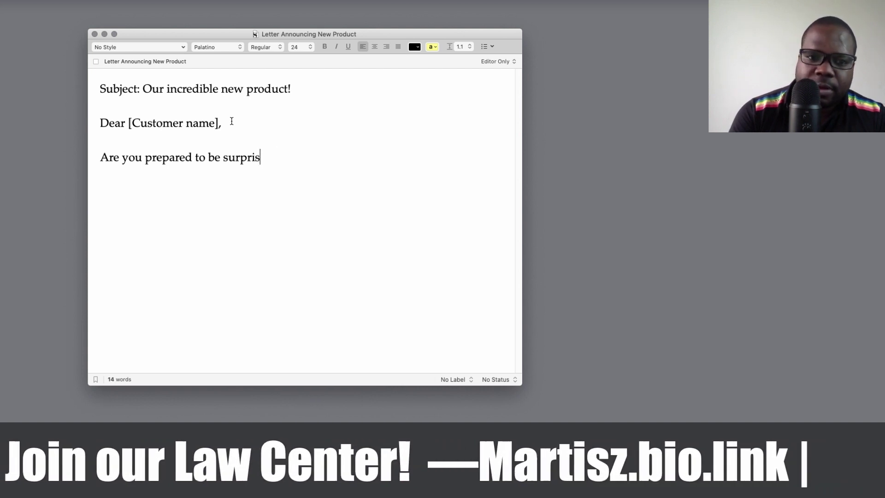
{"action": "type", "text": "ed by a new product? Well,"}
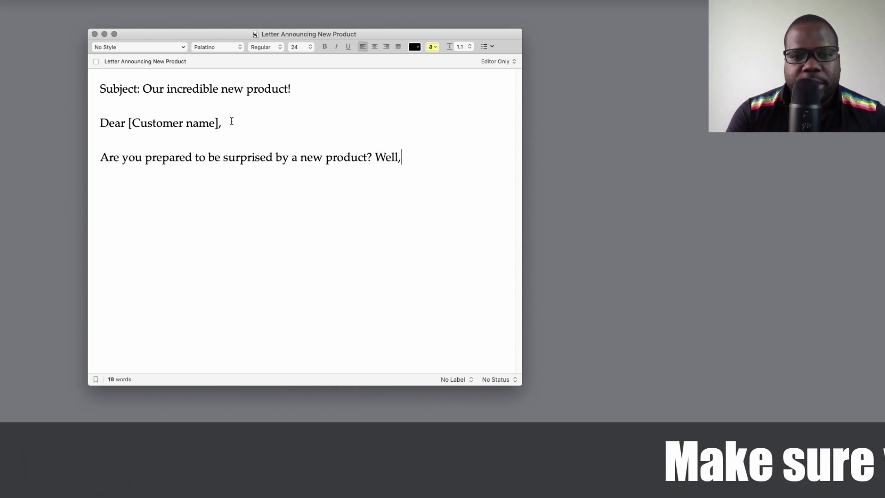
{"action": "type", "text": "we have just"}
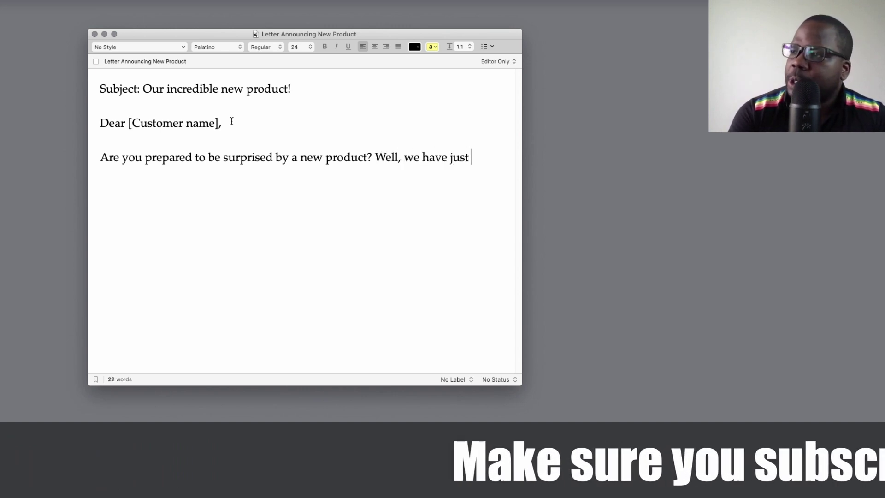
{"action": "type", "text": " develop"}
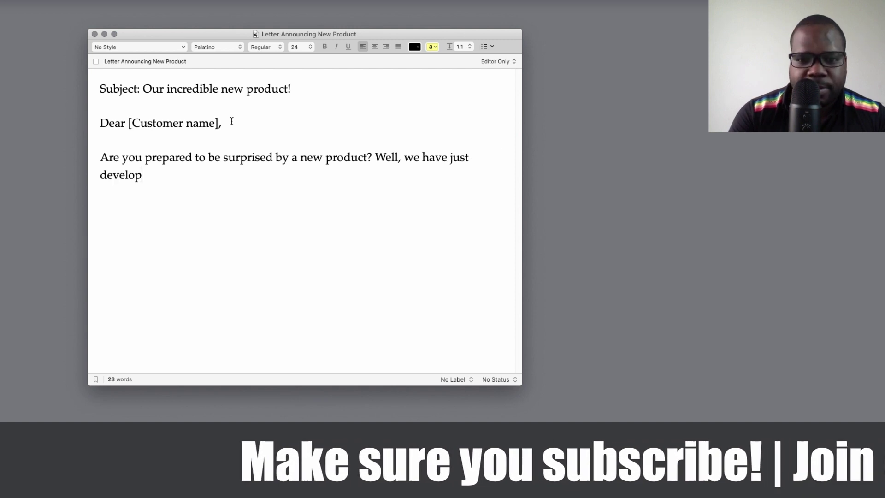
{"action": "type", "text": "ed a uni"}
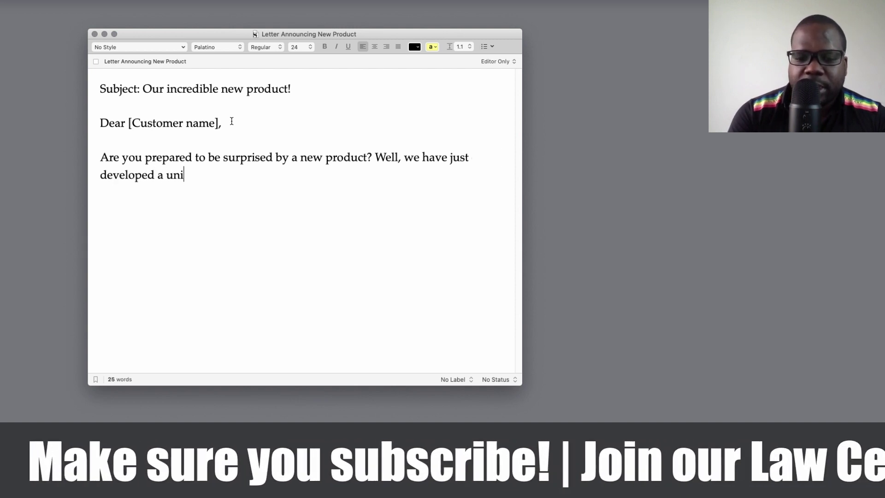
{"action": "type", "text": "que produc"}
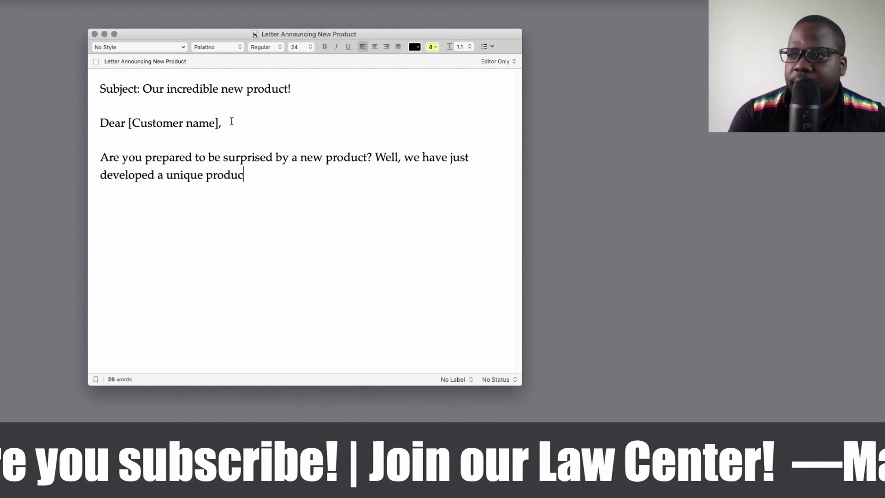
{"action": "type", "text": "t that does the fw"}
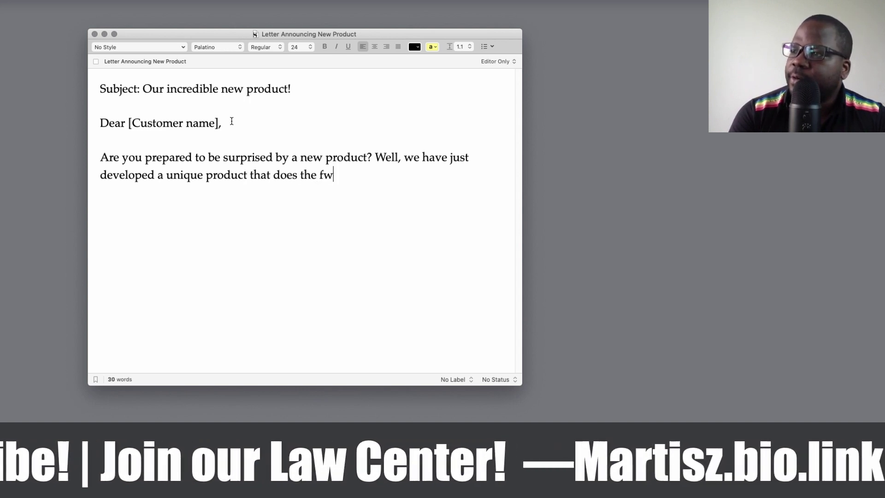
{"action": "key", "text": "BackSpace"}
{"action": "type", "text": "o"}
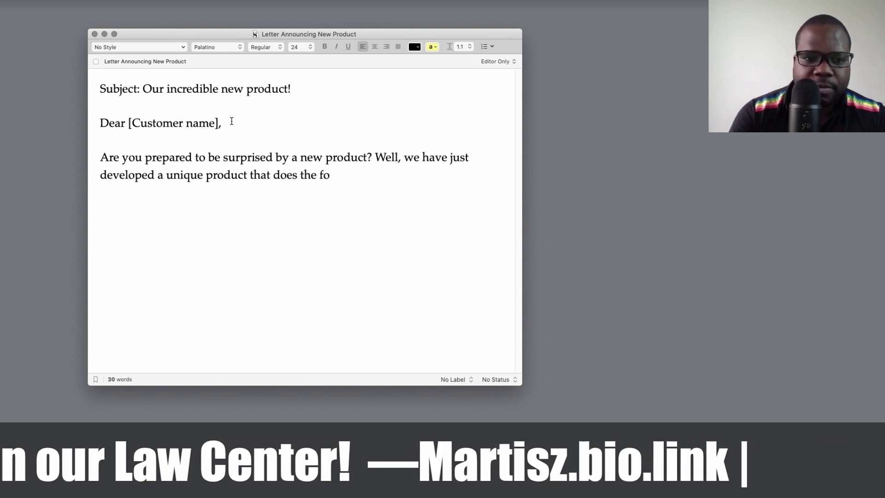
{"action": "type", "text": "llowing."}
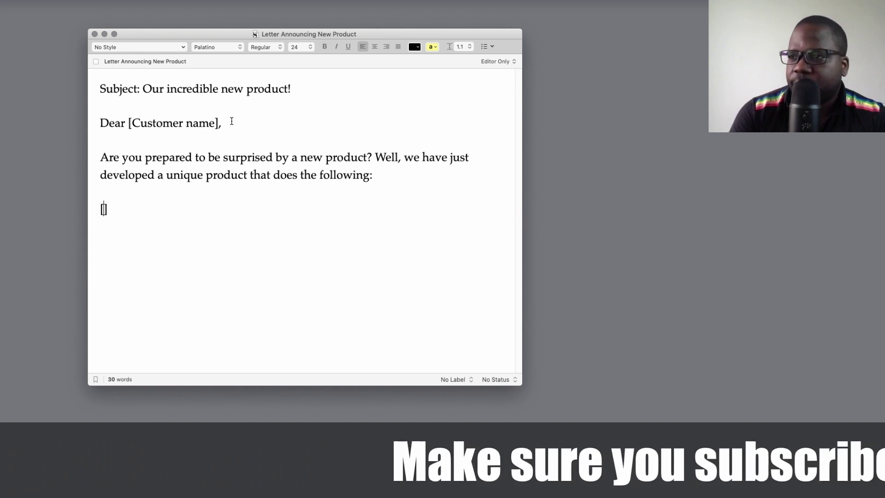
- Rewrite the bracketed placeholder below the paragraph as '[Benefits for customer]'
{"action": "type", "text": "functions"}
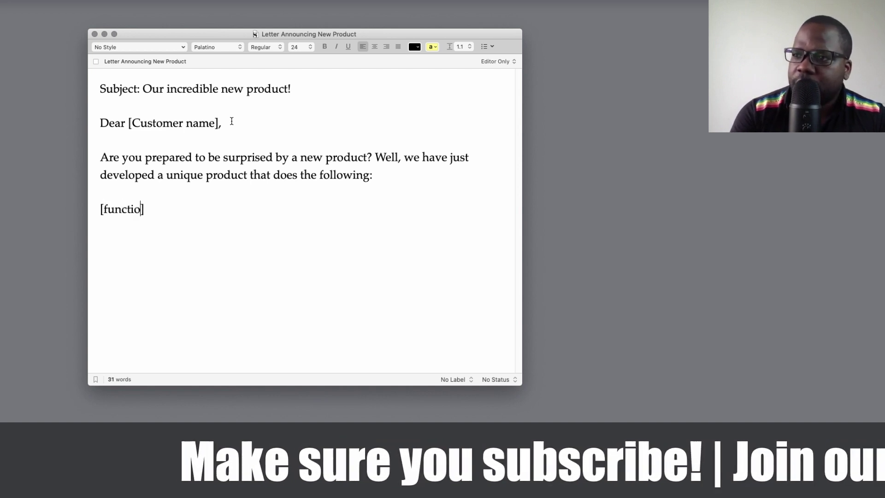
{"action": "key", "text": "alt+BackSpace"}
{"action": "type", "text": "Functions/benefits"}
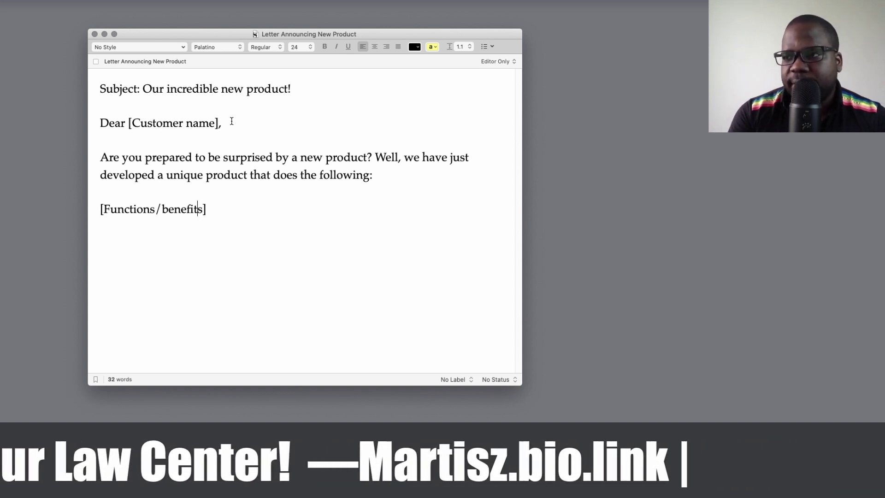
{"action": "key", "text": "Left"}
{"action": "key", "text": "Left"}
{"action": "key", "text": "Left"}
{"action": "key", "text": "Left"}
{"action": "key", "text": "Left"}
{"action": "key", "text": "Left"}
{"action": "key", "text": "Left"}
{"action": "key", "text": "BackSpace"}
{"action": "key", "text": "BackSpace"}
{"action": "key", "text": "BackSpace"}
{"action": "key", "text": "BackSpace"}
{"action": "key", "text": "BackSpace"}
{"action": "key", "text": "BackSpace"}
{"action": "key", "text": "BackSpace"}
{"action": "key", "text": "BackSpace"}
{"action": "key", "text": "BackSpace"}
{"action": "key", "text": "BackSpace"}
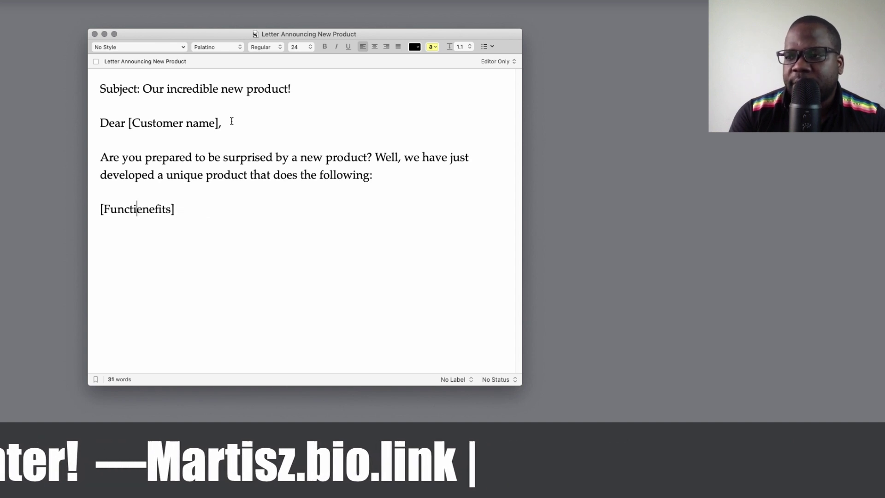
{"action": "key", "text": "BackSpace"}
{"action": "type", "text": "Bene"}
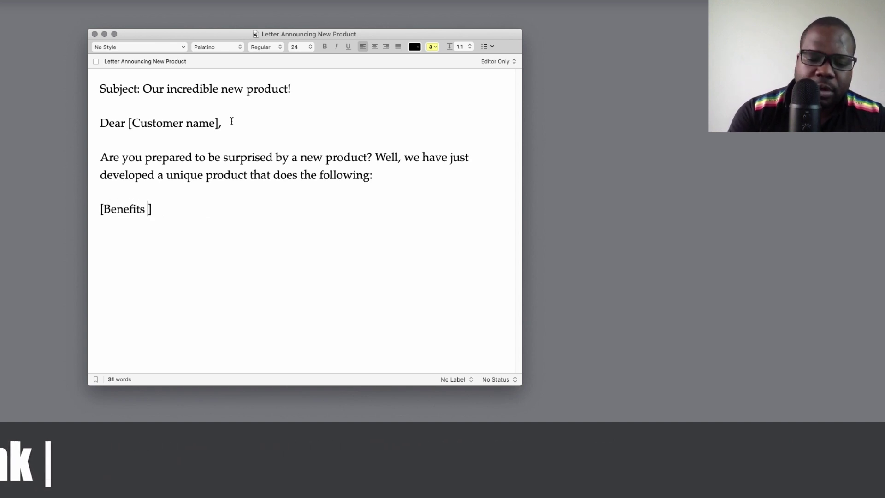
{"action": "type", "text": "fits for customer"}
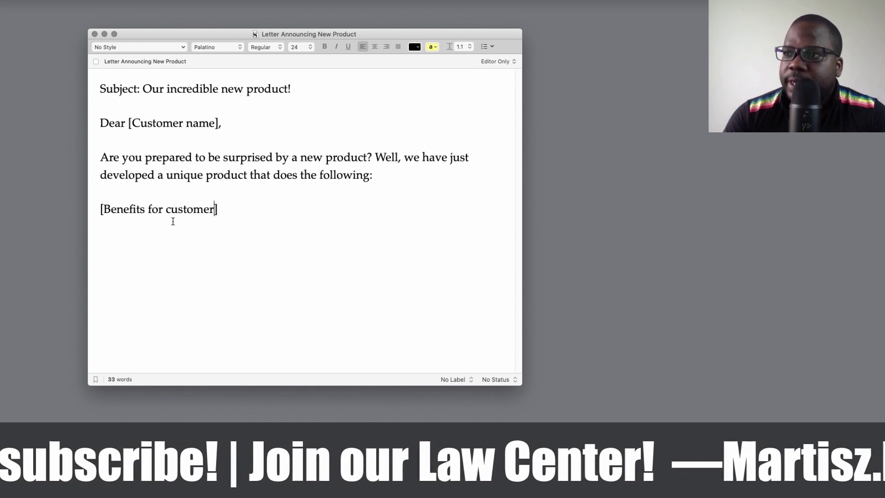
- Bold the '[Benefits for customer]' line and the 'Customer name' placeholder in the greeting
{"action": "triple_click", "coordinate": [161, 208]}
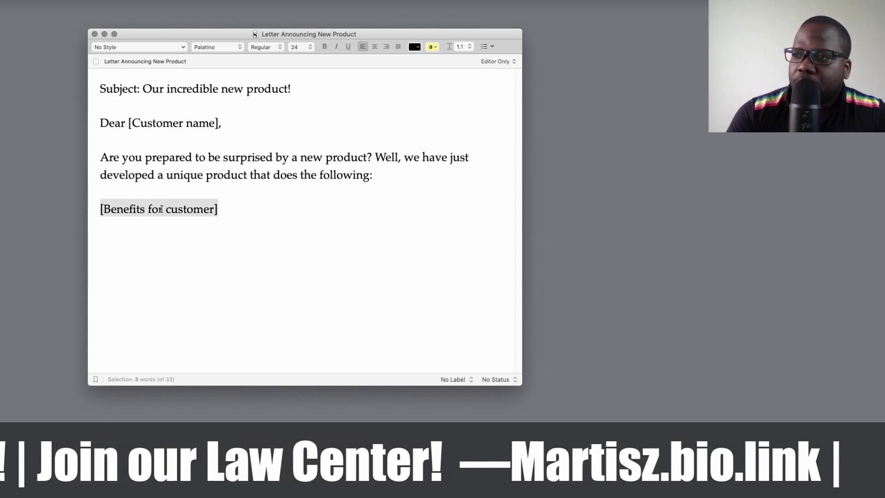
{"action": "key", "text": "super+b"}
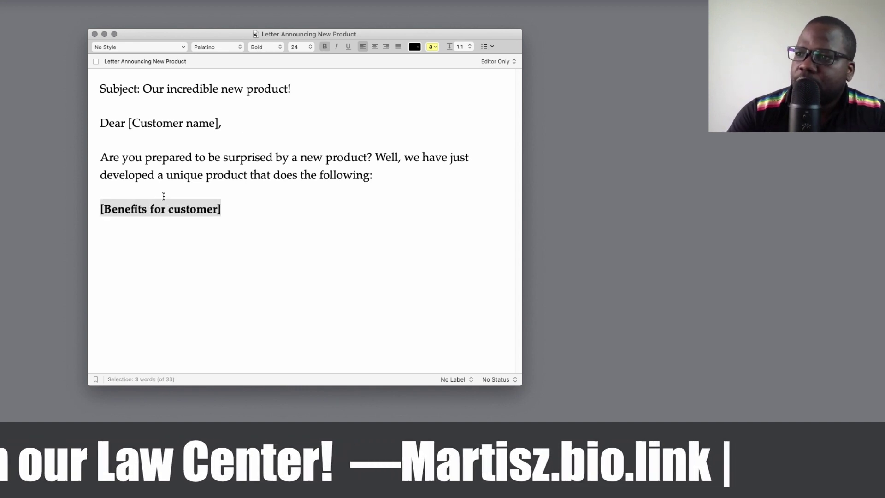
{"action": "triple_click", "coordinate": [174, 122]}
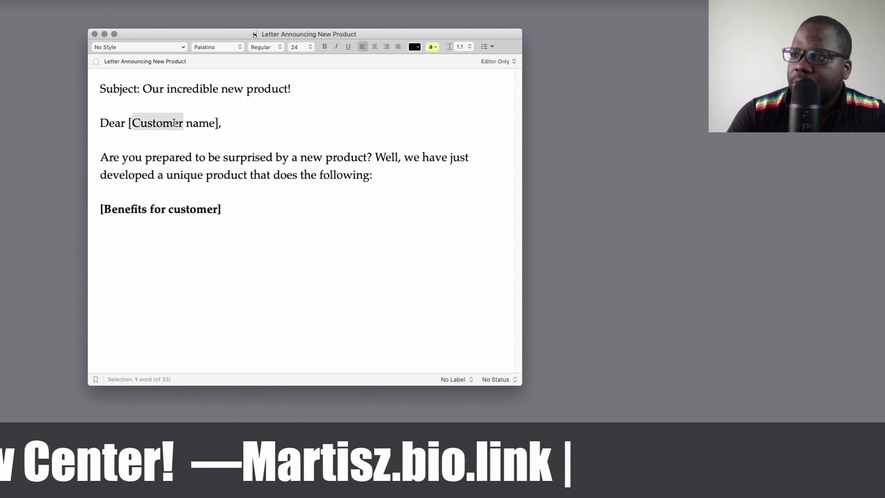
{"action": "left_click", "coordinate": [218, 123]}
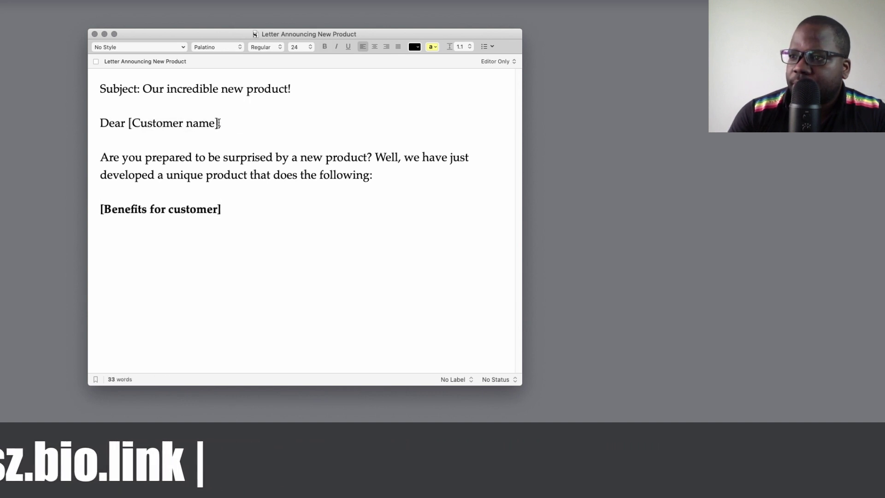
{"action": "key", "text": "shift+Left"}
{"action": "key", "text": "shift+Left"}
{"action": "key", "text": "shift+Left"}
{"action": "key", "text": "shift+Left"}
{"action": "key", "text": "shift+Left"}
{"action": "key", "text": "shift+Left"}
{"action": "key", "text": "shift+Left"}
{"action": "key", "text": "shift+Left"}
{"action": "key", "text": "shift+Left"}
{"action": "key", "text": "shift+Left"}
{"action": "key", "text": "shift+Left"}
{"action": "key", "text": "shift+Left"}
{"action": "key", "text": "shift+Left"}
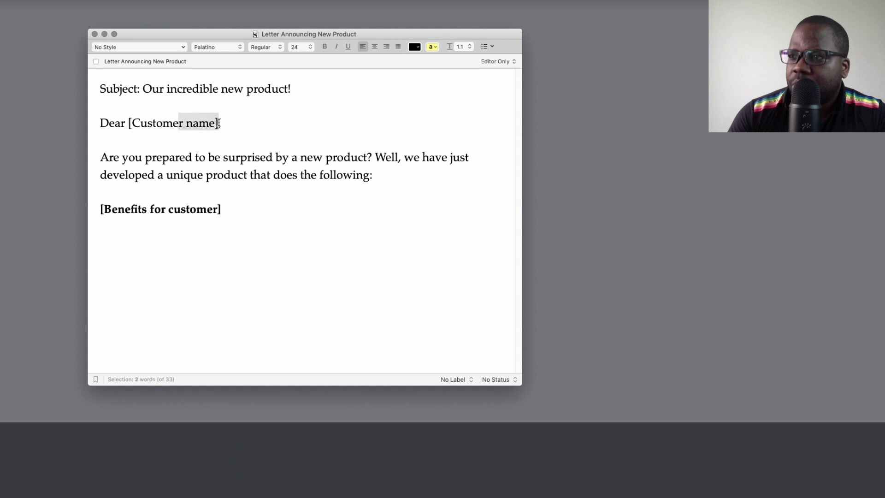
{"action": "key", "text": "super+b"}
{"action": "left_click", "coordinate": [186, 229]}
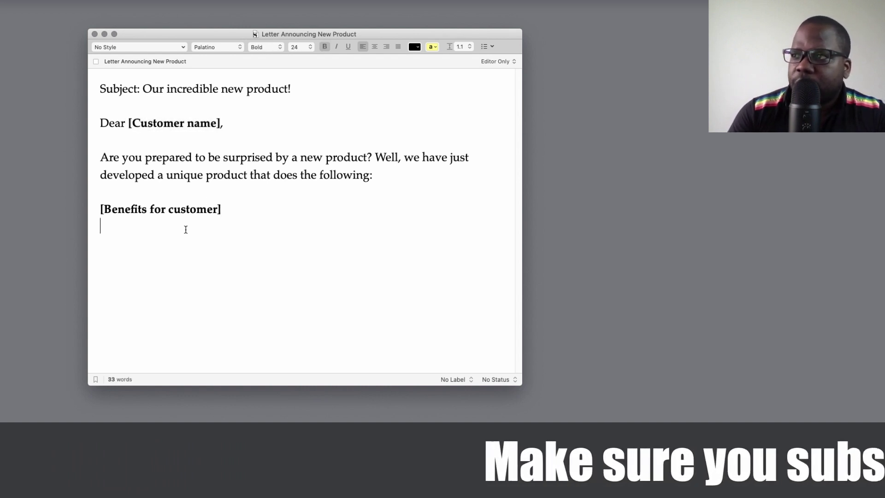
- Type in regular weight: 'This product does what none of competition is able to do. And it is easy to use and cost effective.'
{"action": "key", "text": "super+b"}
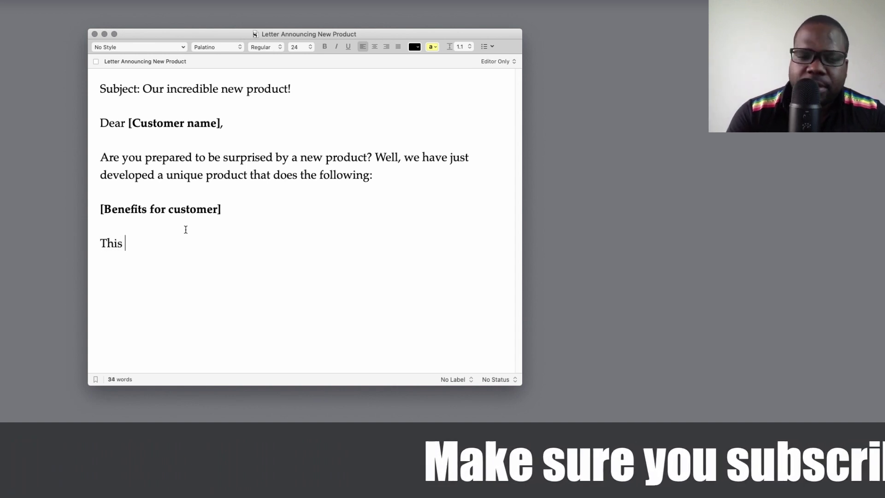
{"action": "type", "text": "roduct does what none of"}
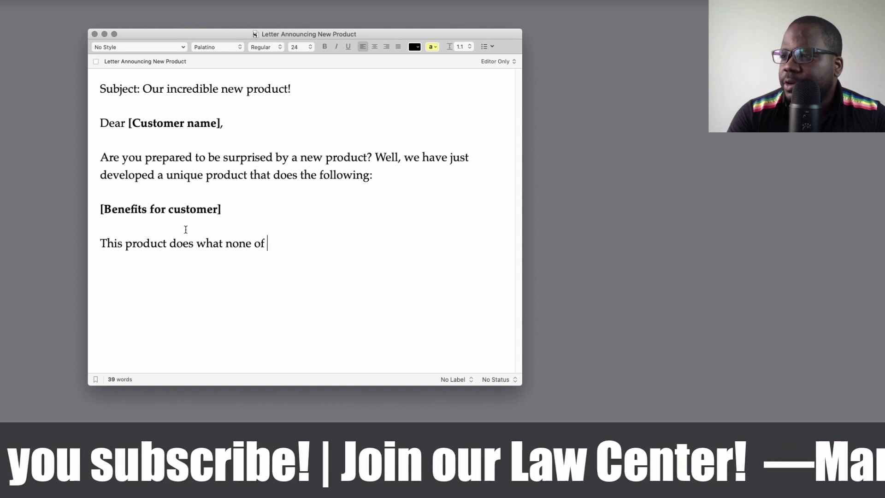
{"action": "type", "text": "compe"}
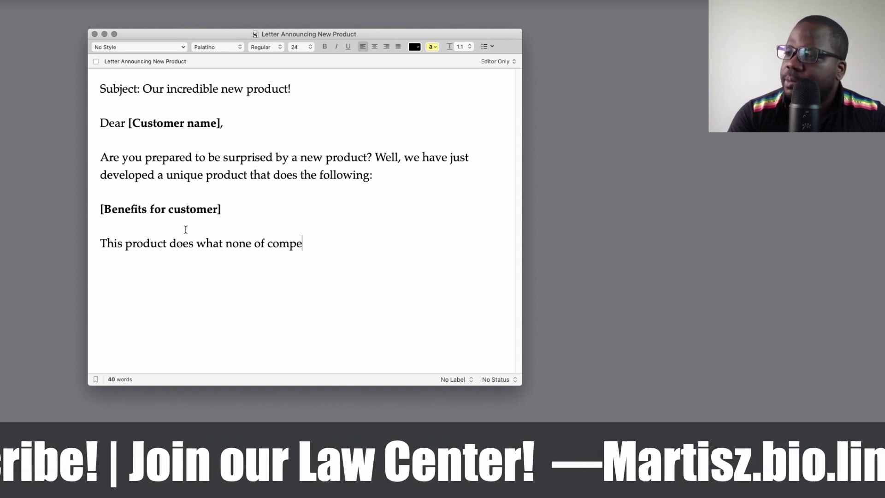
{"action": "type", "text": "tition i"}
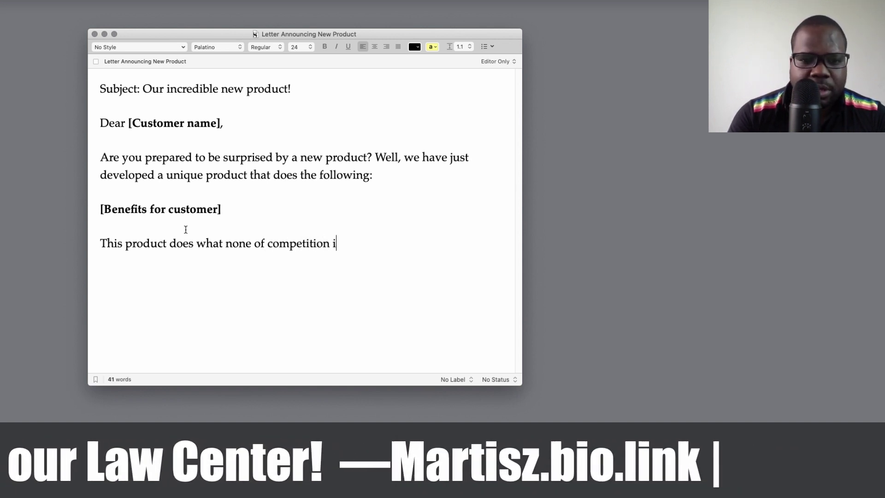
{"action": "type", "text": "s able to do. And it is "}
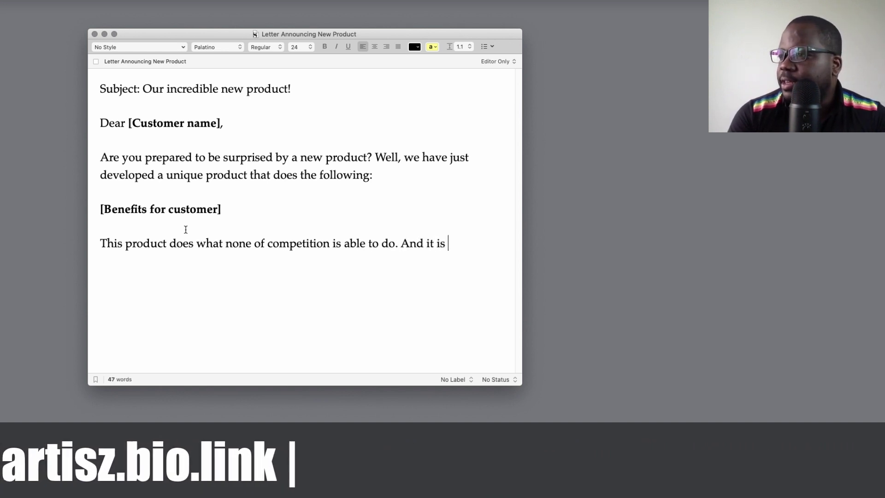
{"action": "type", "text": "easy"}
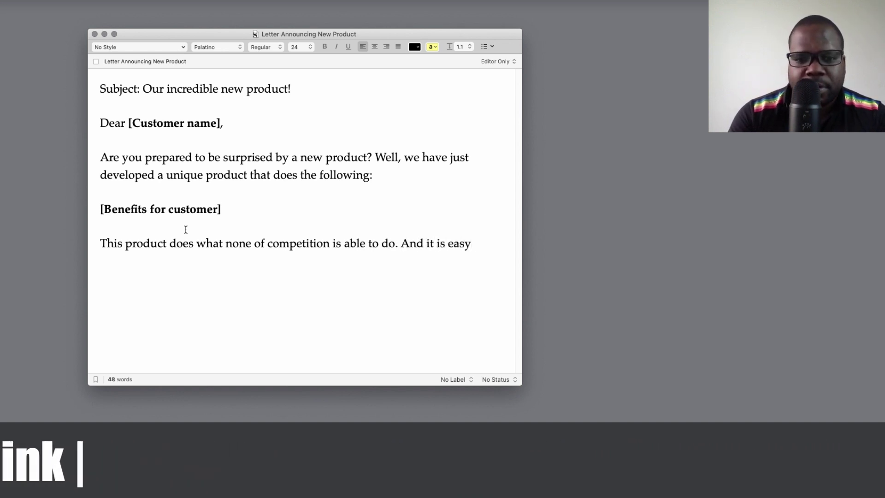
{"action": "type", "text": " to use and c"}
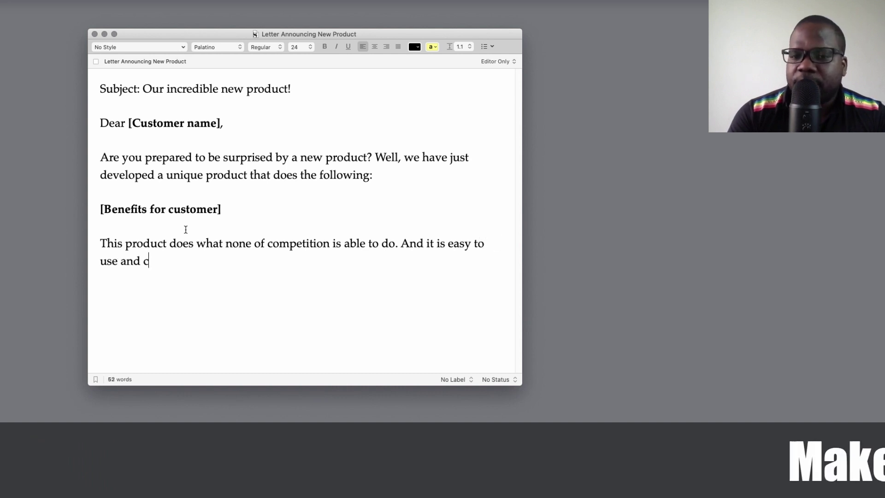
{"action": "type", "text": "ost effective."}
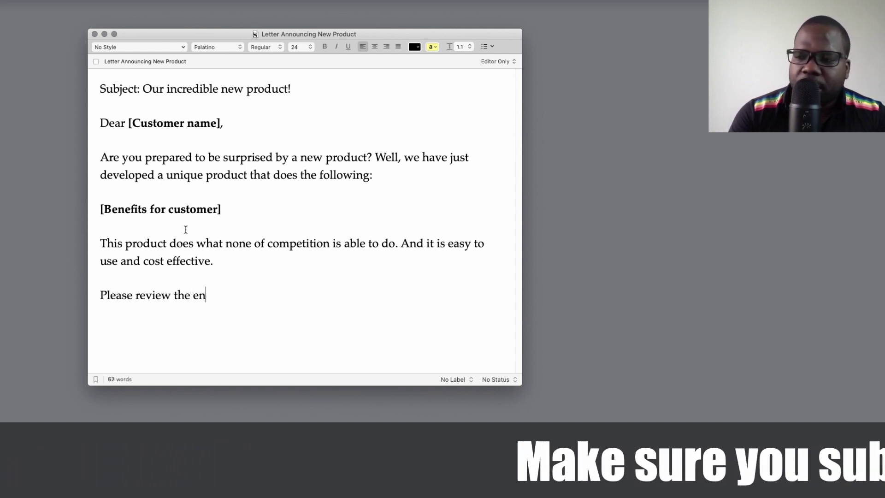
- Type 'Please review the enclosed brochure carefully. And, if you respond by sending us an email by [d]', leaving the cursor inside the brackets
{"action": "type", "text": "osed "}
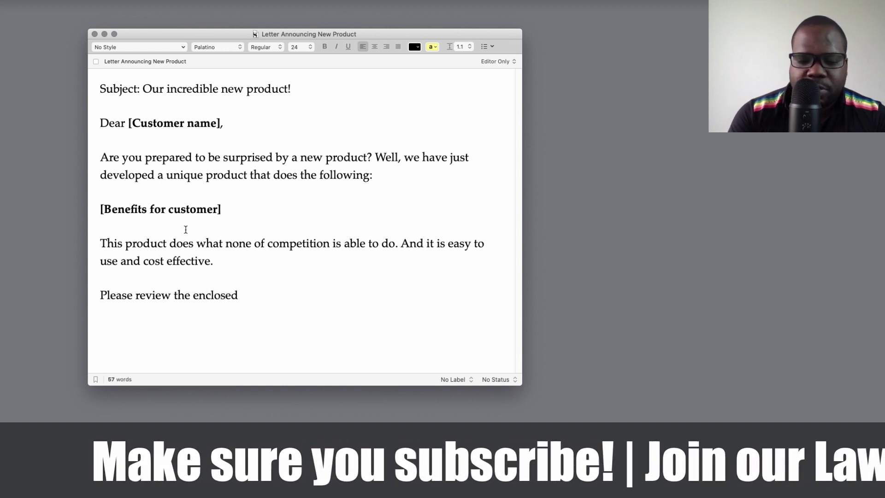
{"action": "type", "text": "brochure carefully"}
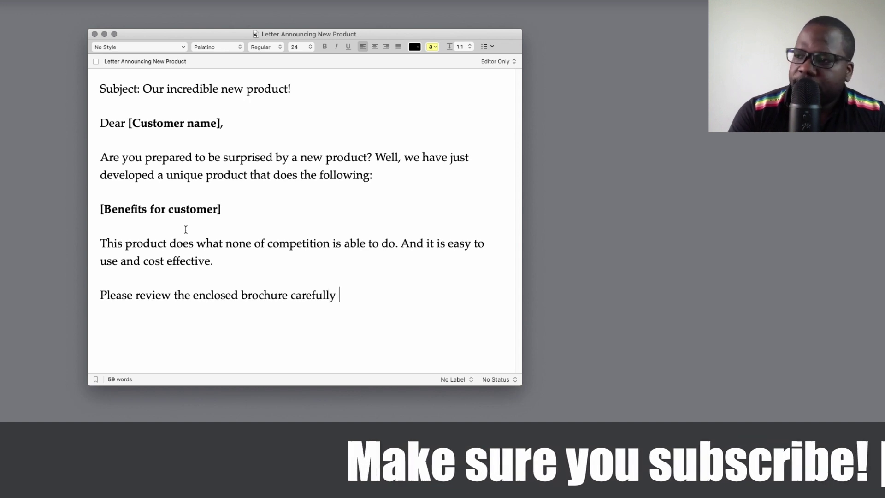
{"action": "key", "text": "BackSpace"}
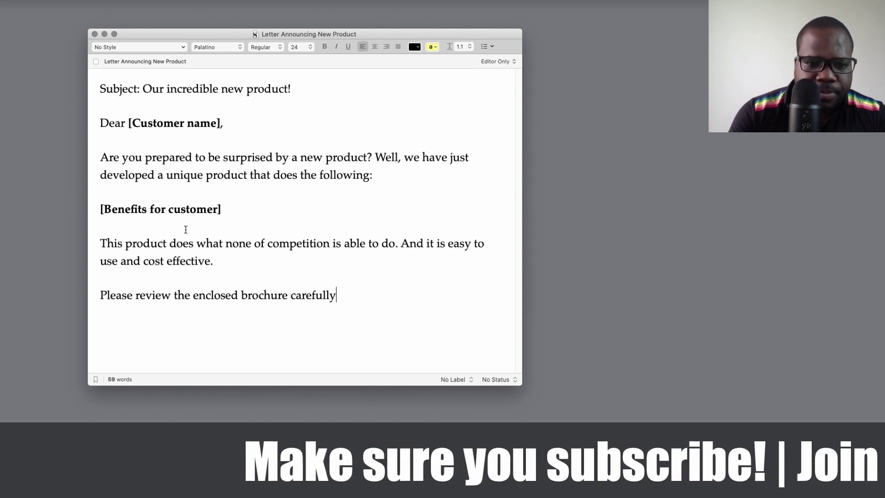
{"action": "type", "text": ". And"}
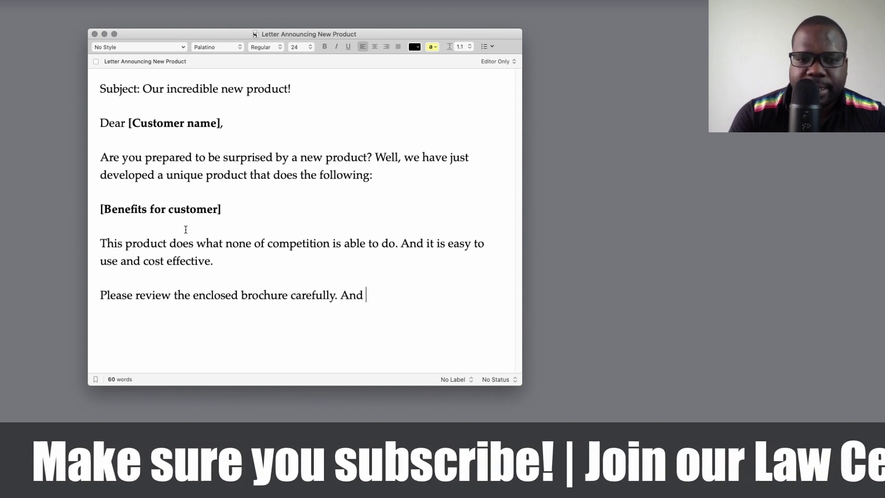
{"action": "type", "text": ", if you repsone by"}
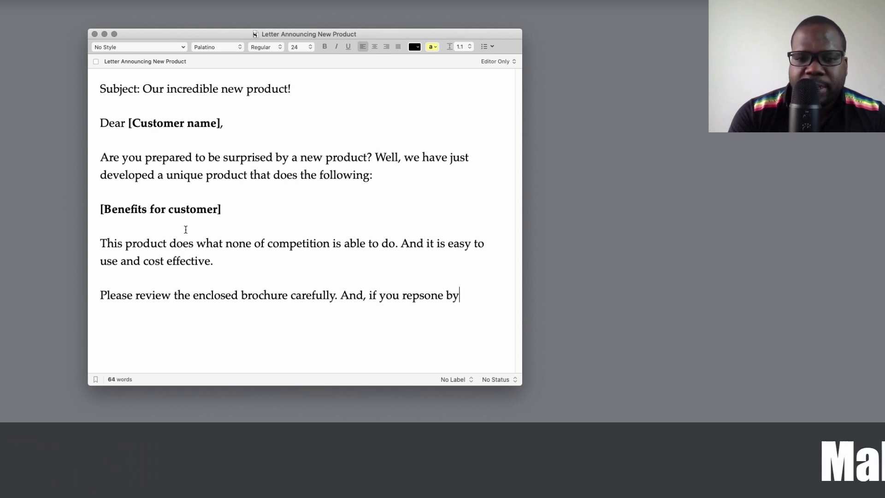
{"action": "type", "text": "nding"}
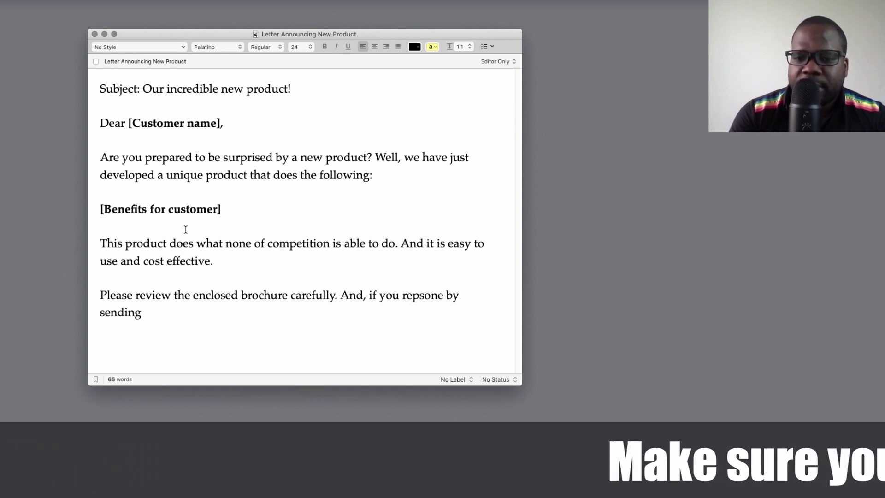
{"action": "type", "text": " us an"}
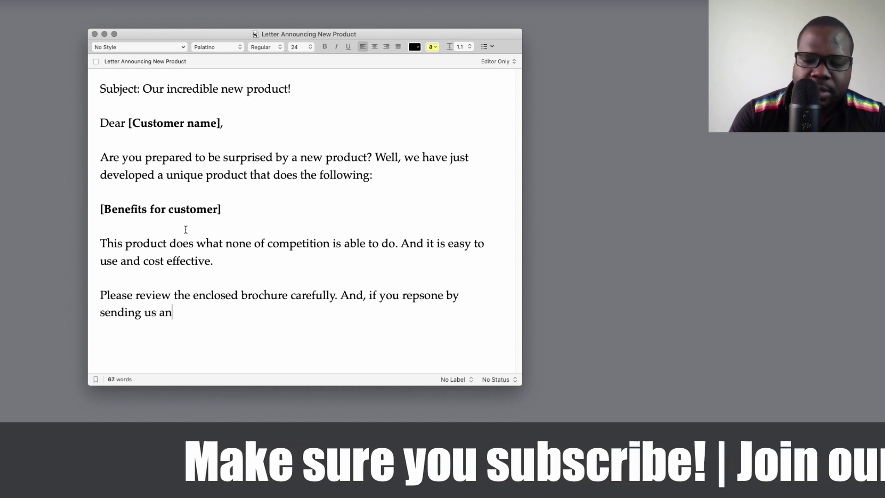
{"action": "type", "text": " exm"}
{"action": "key", "text": "BackSpace"}
{"action": "key", "text": "BackSpace"}
{"action": "type", "text": "mail by "}
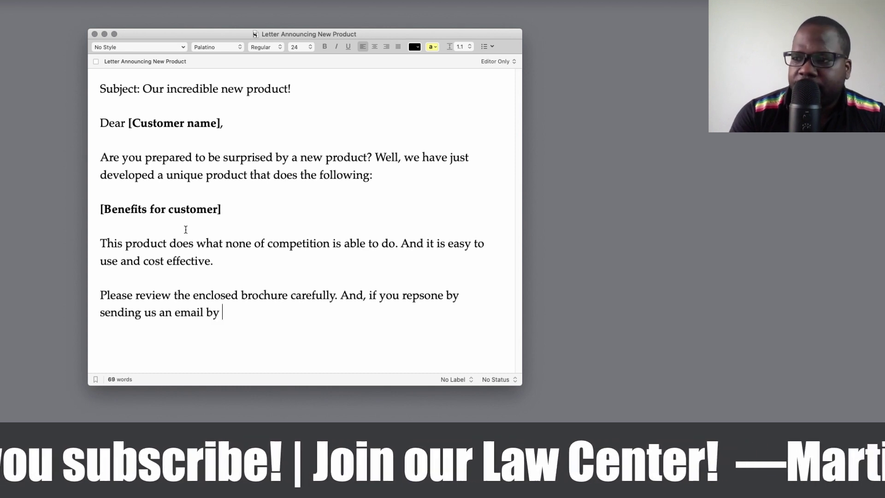
{"action": "type", "text": "[d]"}
{"action": "key", "text": "Left"}
- Complete the placeholder as '[date]' and make it bold
{"action": "type", "text": "date"}
{"action": "key", "text": "shift+Left"}
{"action": "key", "text": "shift+Left"}
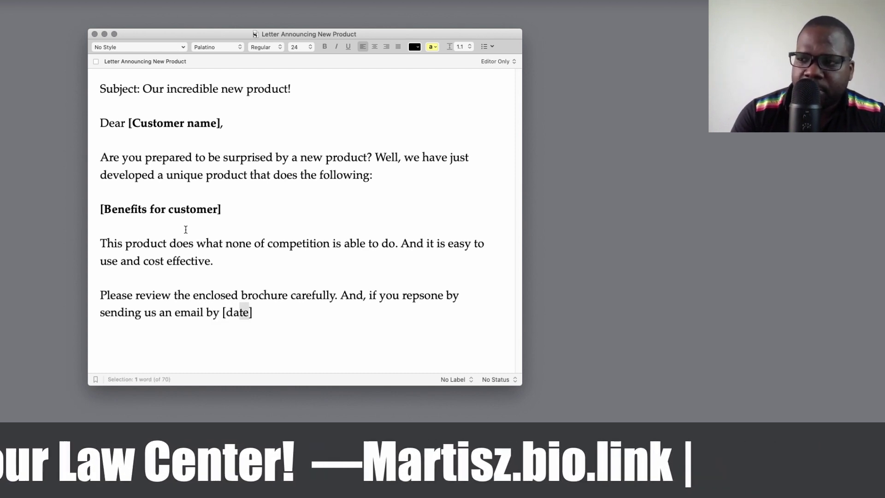
{"action": "key", "text": "shift+Left"}
{"action": "key", "text": "shift+Left"}
{"action": "key", "text": "super+b"}
{"action": "key", "text": "Right"}
{"action": "key", "text": "Right"}
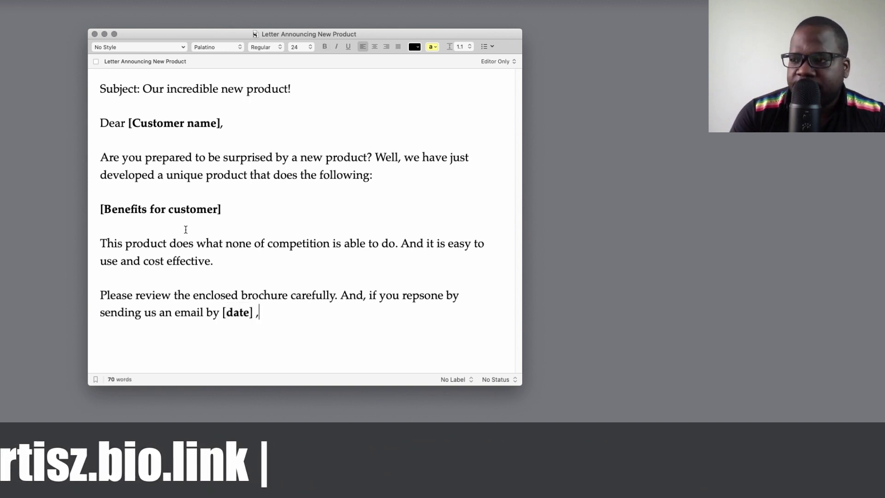
- Continue with ', and order the product, you will be entitled to a special [%] discount off the normal purchase price'
{"action": "type", "text": ", d"}
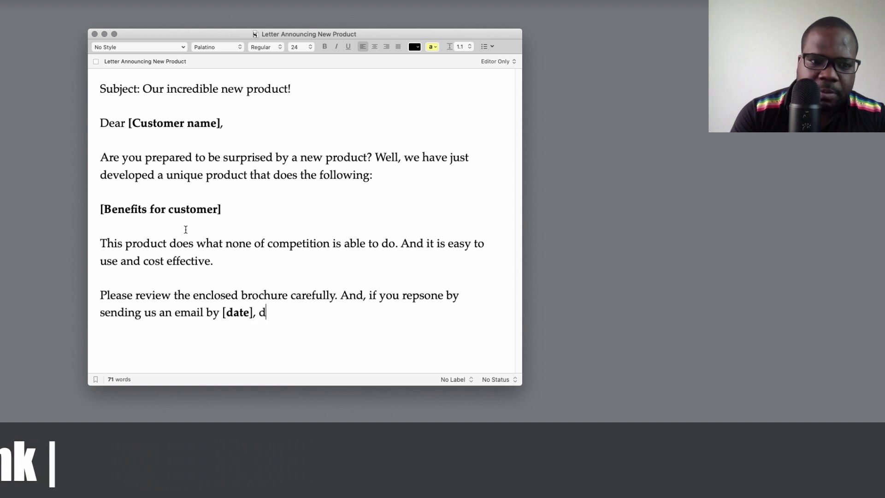
{"action": "key", "text": "BackSpace"}
{"action": "type", "text": "and"}
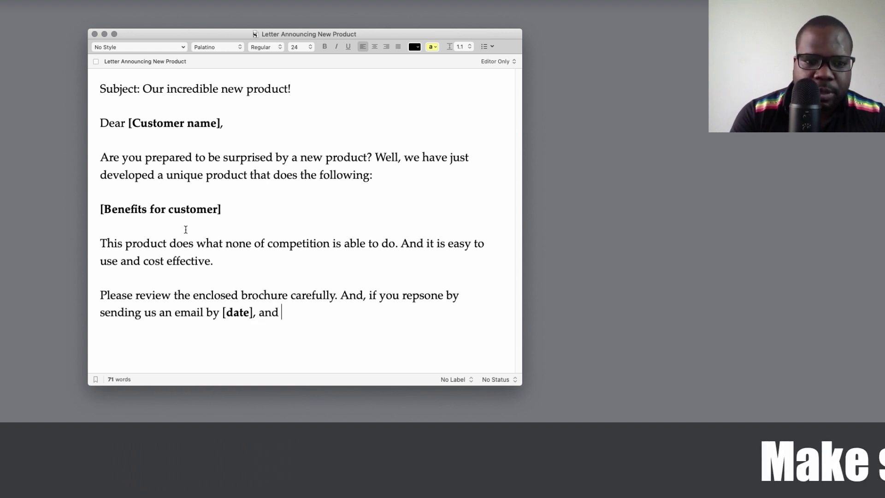
{"action": "type", "text": " order"}
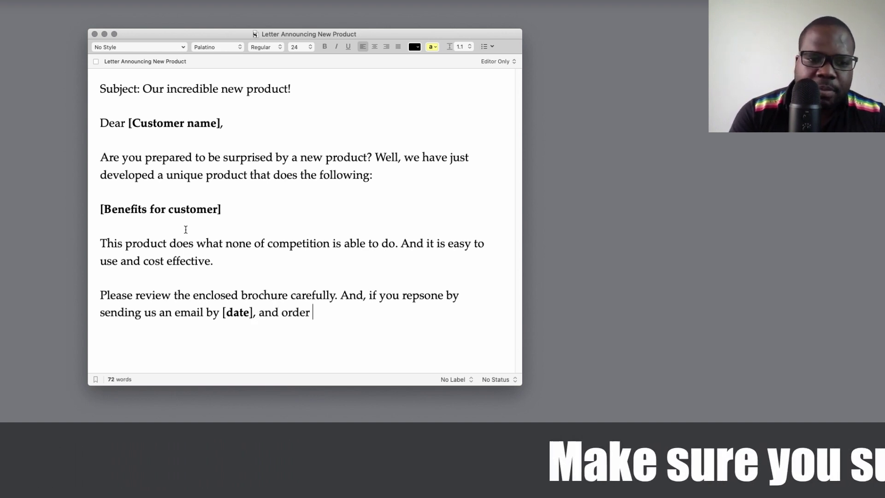
{"action": "type", "text": " the product "}
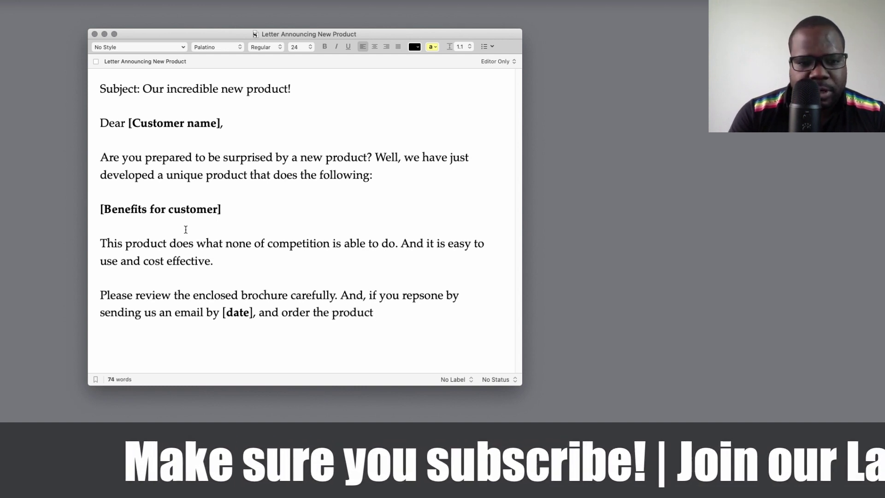
{"action": "type", "text": ","}
{"action": "key", "text": "BackSpace"}
{"action": "key", "text": "BackSpace"}
{"action": "key", "text": "BackSpace"}
{"action": "type", "text": ", you wil"}
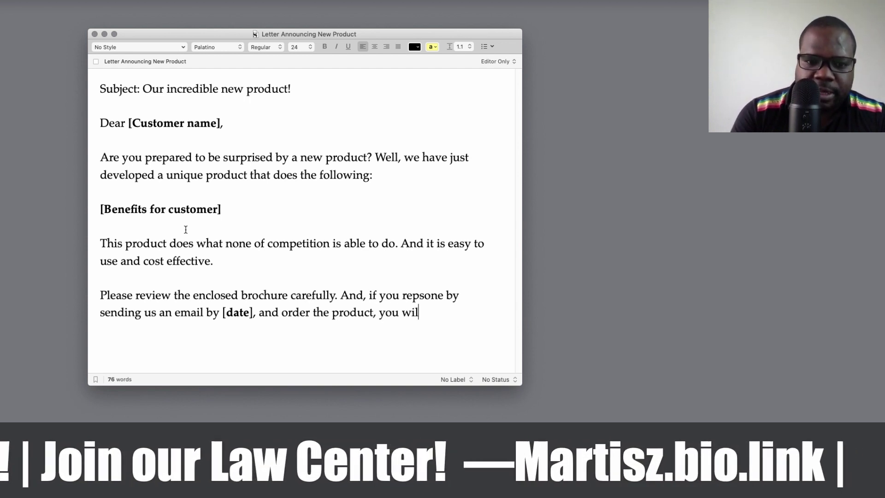
{"action": "type", "text": "l be entiti"}
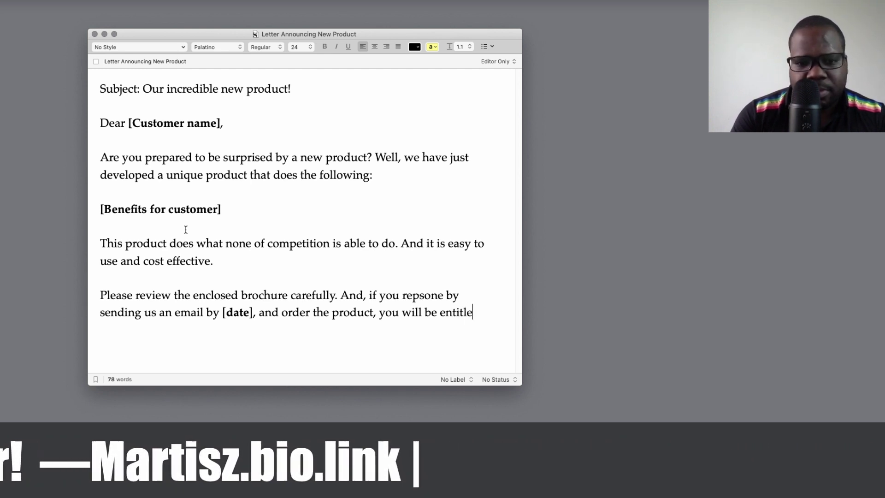
{"action": "type", "text": "ed to a"}
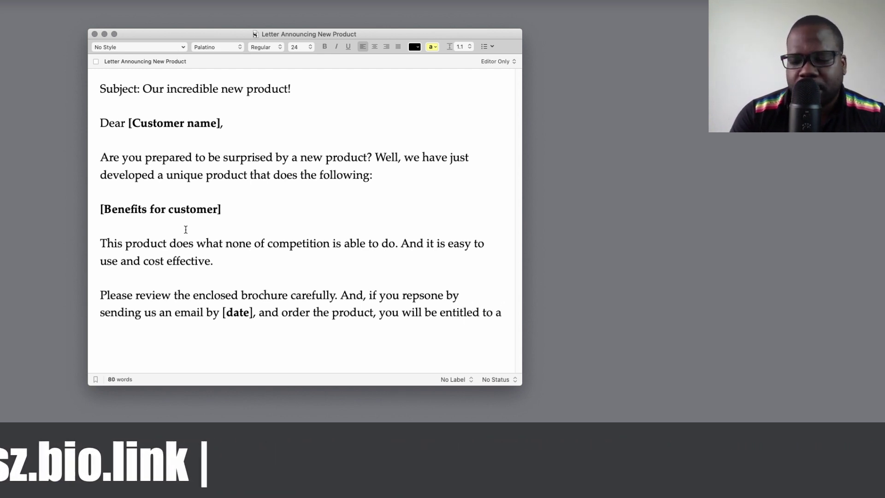
{"action": "type", "text": " special ["}
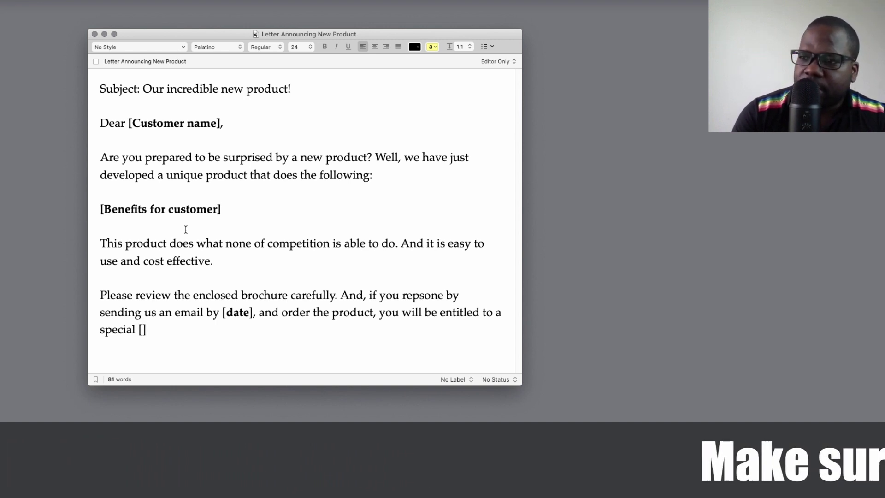
{"action": "key", "text": "super+b"}
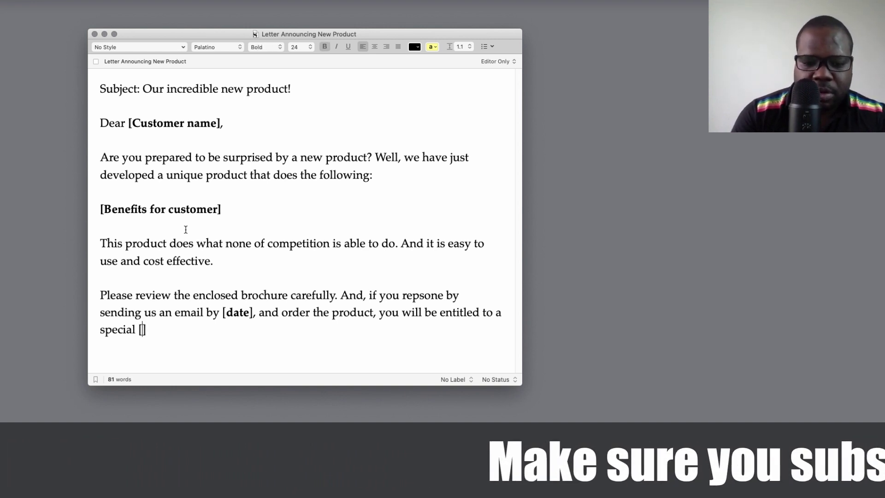
{"action": "key", "text": "shift+Left"}
{"action": "key", "text": "super+b"}
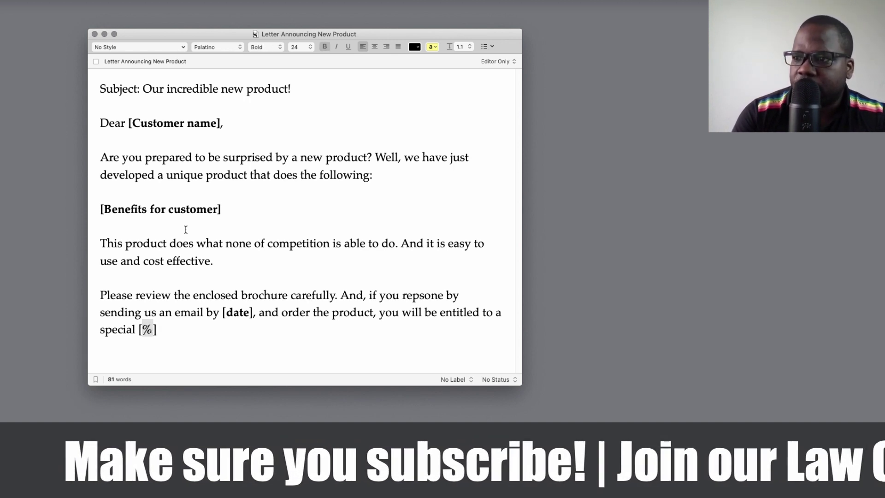
{"action": "key", "text": "Right"}
{"action": "key", "text": "super+b"}
{"action": "key", "text": "Right"}
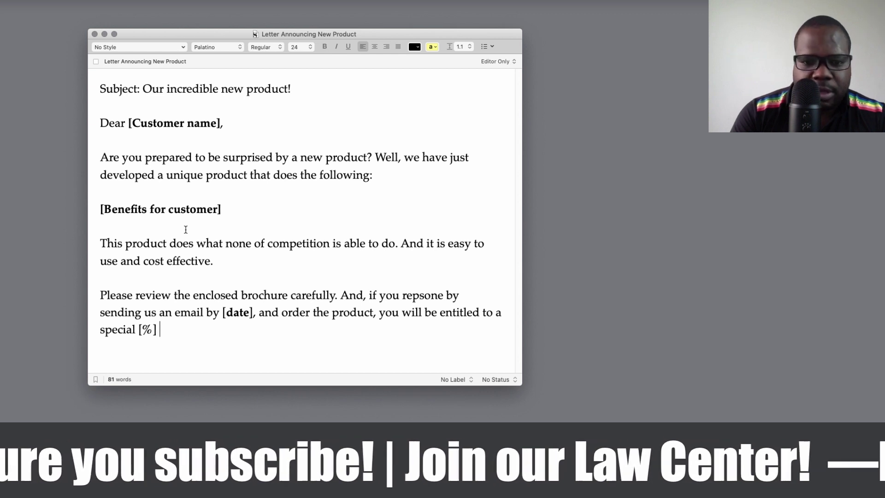
{"action": "type", "text": "discou"}
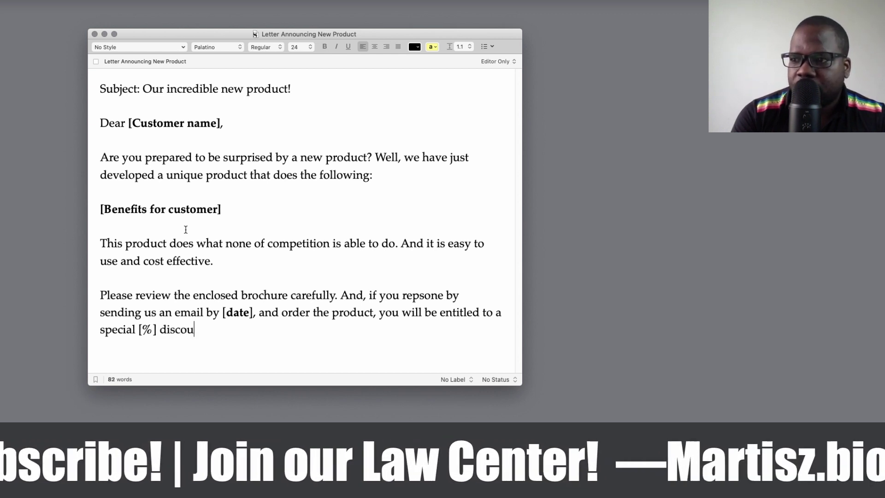
{"action": "type", "text": "nt off the "}
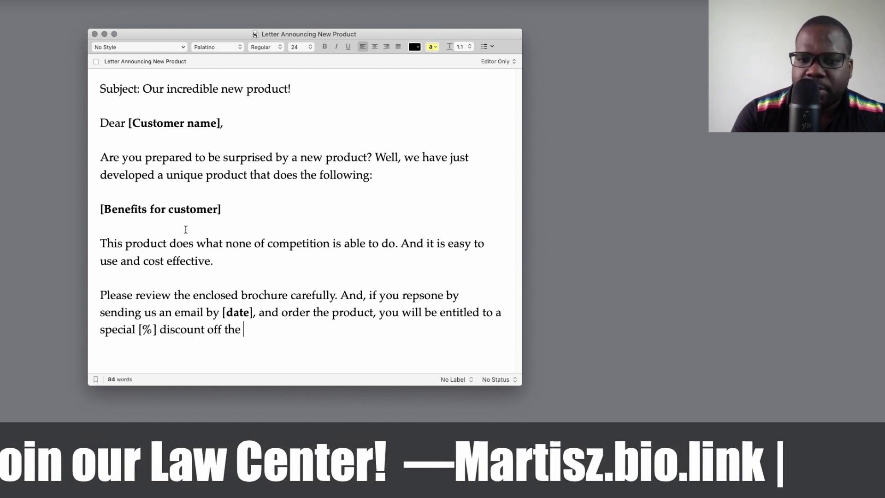
{"action": "type", "text": "normal purchase price"}
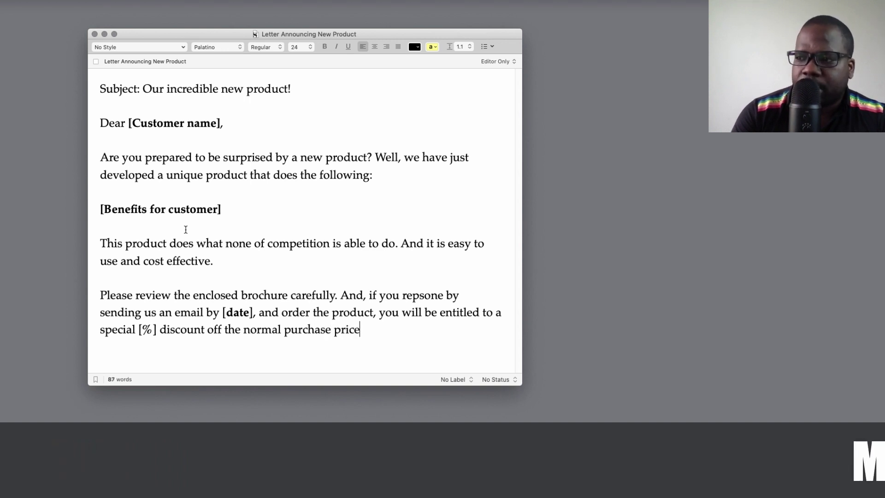
{"action": "key", "text": "Return"}
{"action": "key", "text": "Return"}
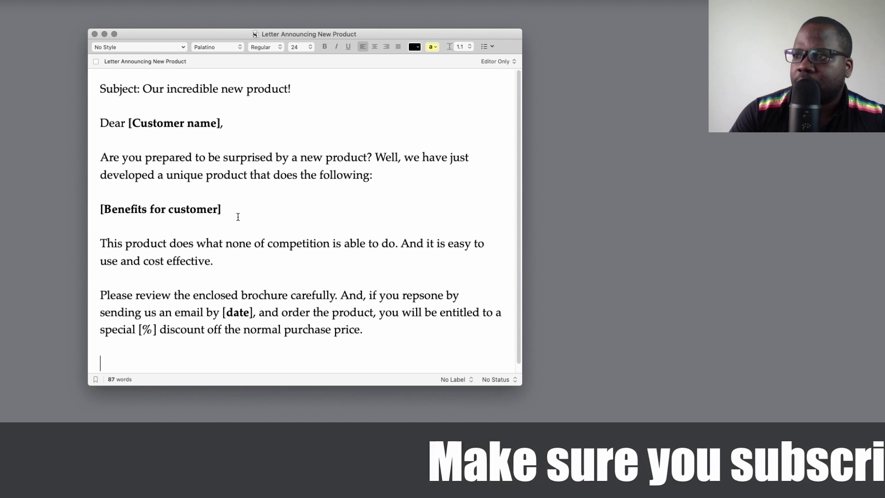
- Add the closing line 'So contact us now!'
{"action": "scroll", "coordinate": [238, 216], "scroll_direction": "down", "scroll_amount": 1}
{"action": "type", "text": "So "}
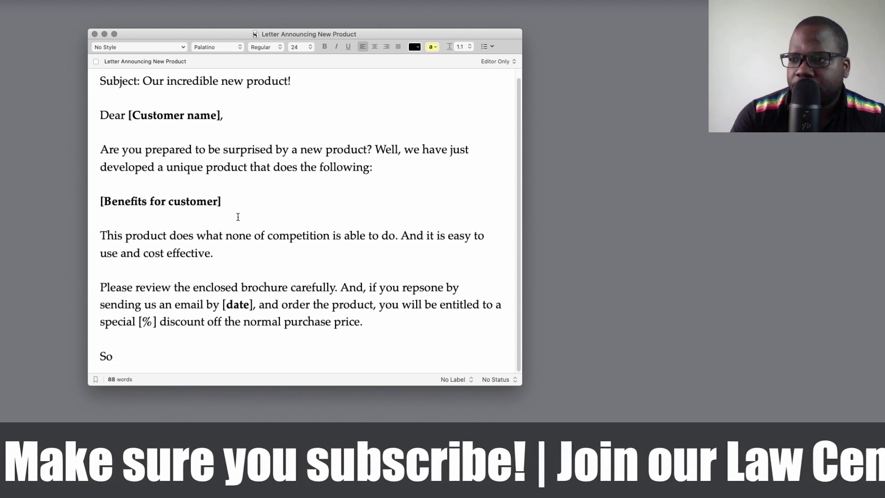
{"action": "type", "text": "contact us now!"}
{"action": "key", "text": "Return"}
{"action": "key", "text": "Return"}
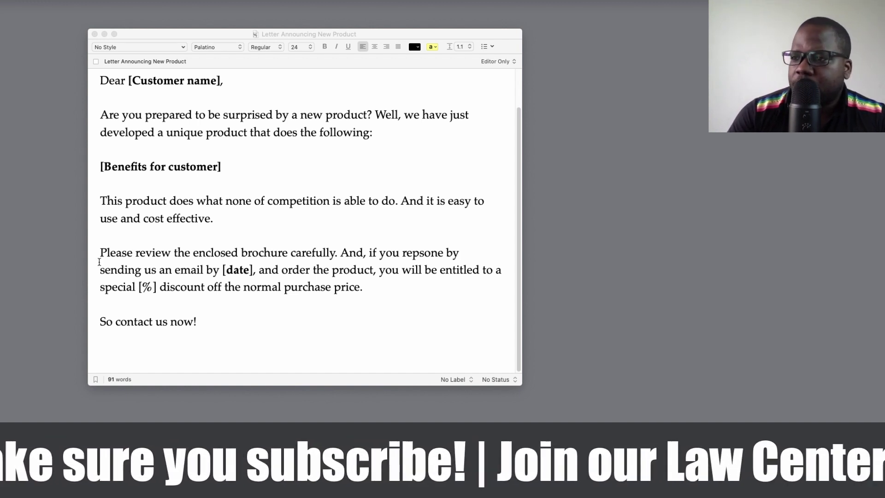
- Paste the bold signature block with name, company, phone and Telegram lines, separated by a blank line
{"action": "left_click", "coordinate": [174, 286]}
{"action": "left_click", "coordinate": [212, 341]}
{"action": "type", "text": "Your name Company Phone number: Telegram: @martisz"}
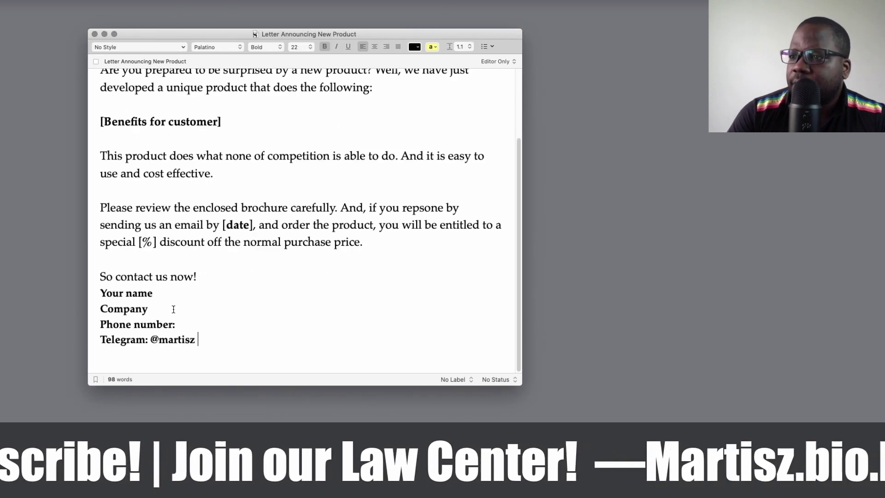
{"action": "left_click", "coordinate": [204, 285]}
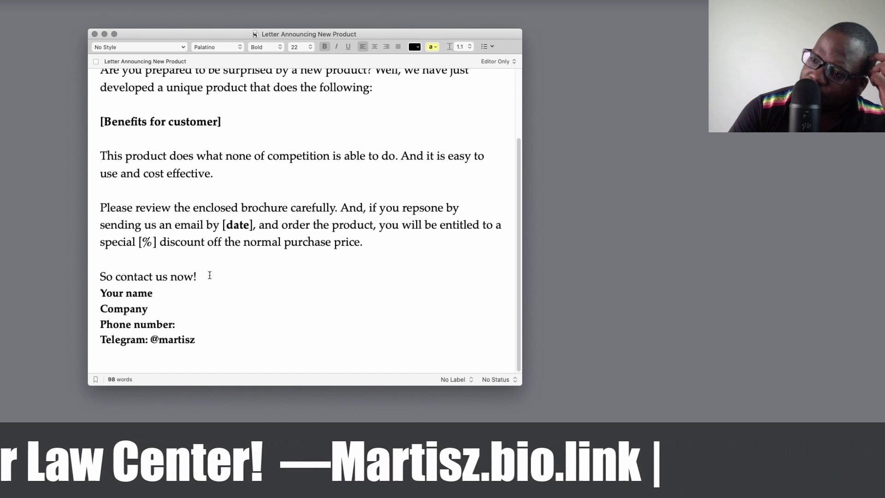
{"action": "left_click", "coordinate": [210, 275]}
{"action": "key", "text": "Return"}
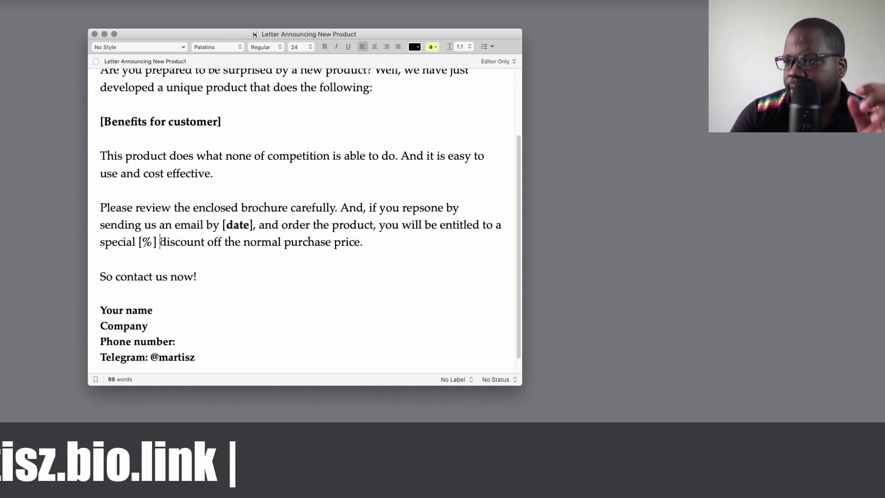
- Bold the whole '[%]' placeholder and keep the blank line above the product paragraph
{"action": "key", "text": "shift+Left"}
{"action": "key", "text": "shift+Left"}
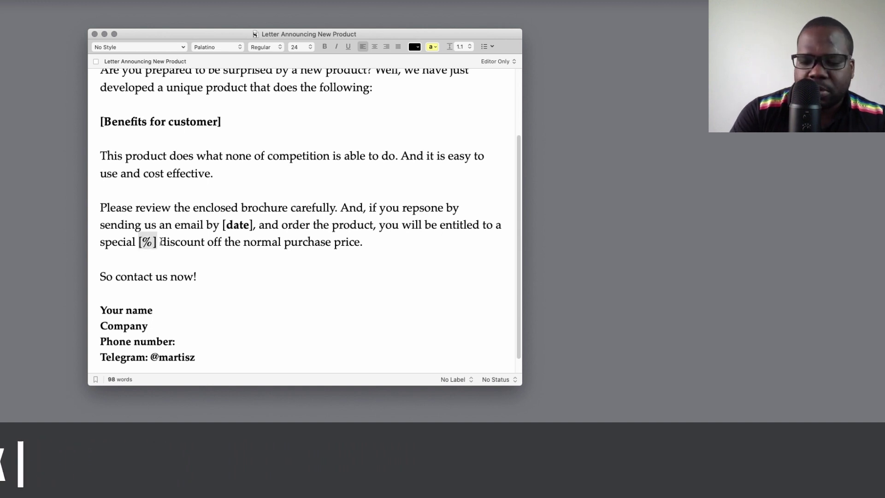
{"action": "key", "text": "super+b"}
{"action": "left_click", "coordinate": [249, 240]}
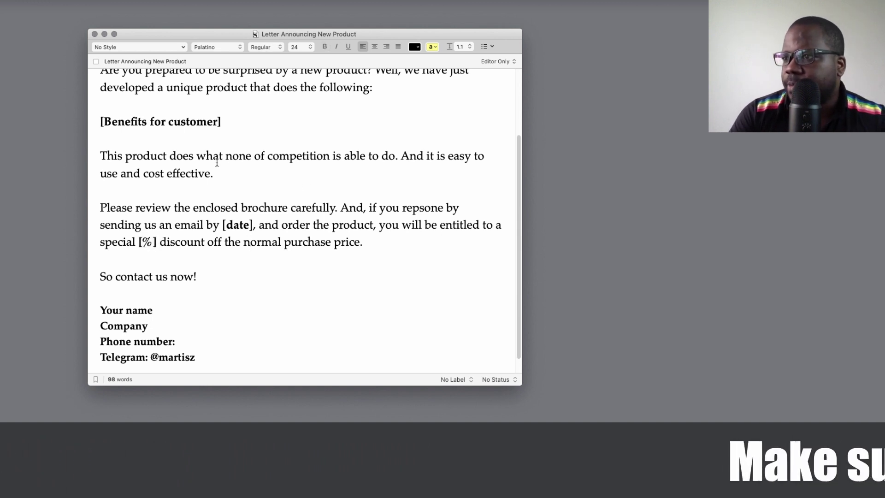
{"action": "scroll", "coordinate": [219, 164], "scroll_direction": "up", "scroll_amount": 2}
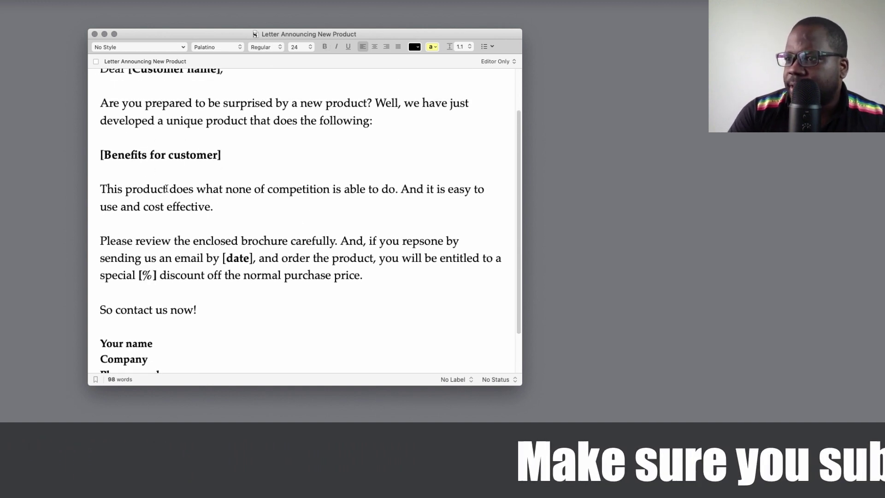
{"action": "left_click", "coordinate": [99, 185]}
{"action": "key", "text": "BackSpace"}
{"action": "key", "text": "Return"}
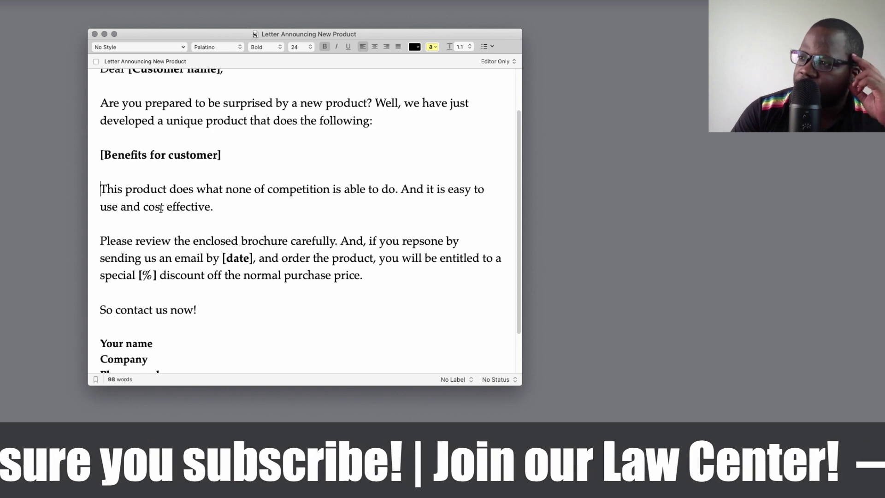
- Make the 'Subject: Our incredible new product!' line bold, then select the '[Benefits for customer]' line
{"action": "scroll", "coordinate": [161, 209], "scroll_direction": "up", "scroll_amount": 3}
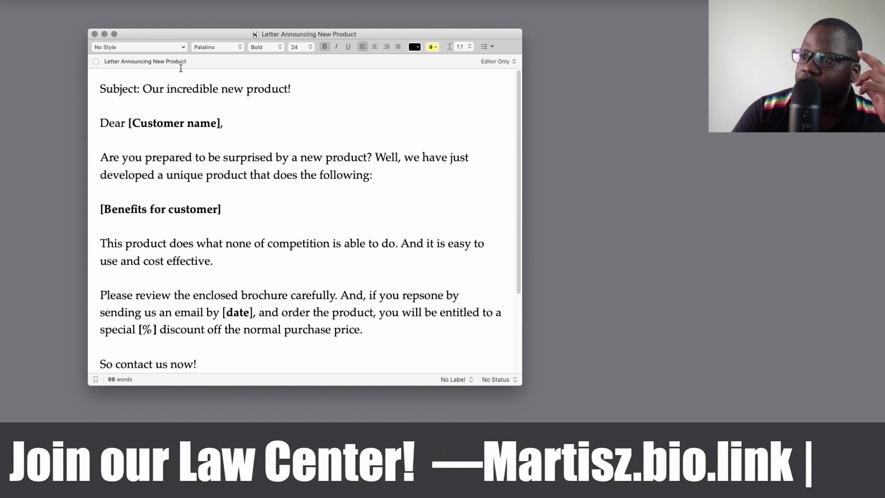
{"action": "triple_click", "coordinate": [173, 84]}
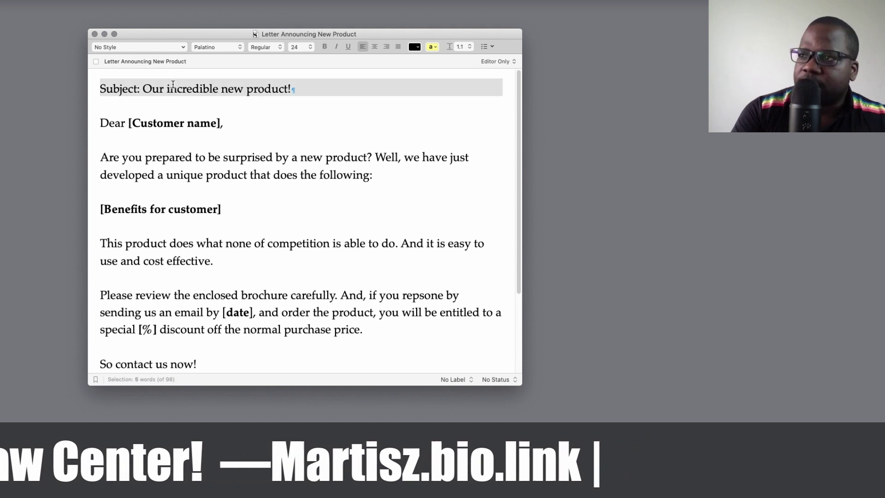
{"action": "key", "text": "super+b"}
{"action": "left_click", "coordinate": [213, 207]}
{"action": "scroll", "coordinate": [213, 206], "scroll_direction": "down", "scroll_amount": 6}
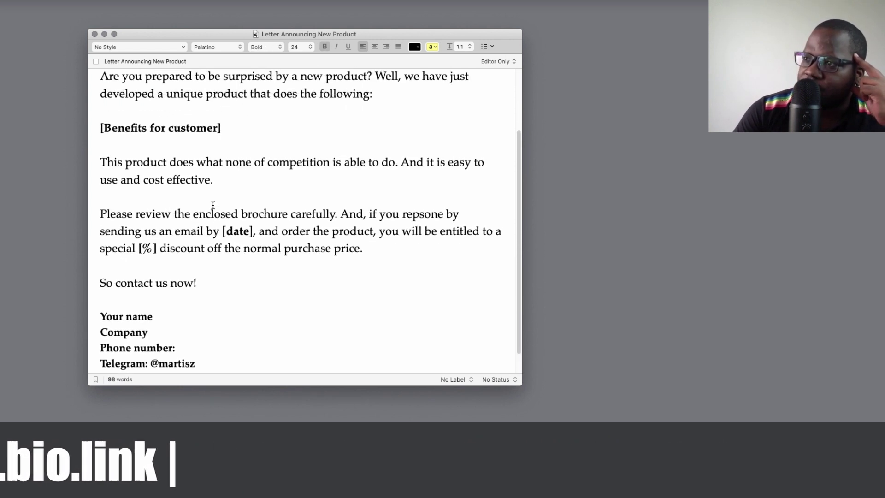
{"action": "scroll", "coordinate": [213, 204], "scroll_direction": "up", "scroll_amount": 4}
{"action": "scroll", "coordinate": [213, 204], "scroll_direction": "down", "scroll_amount": 4}
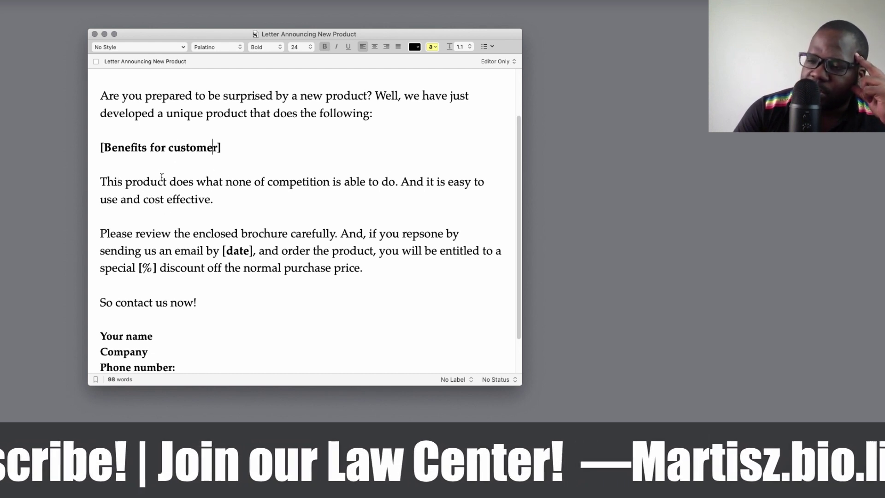
{"action": "triple_click", "coordinate": [146, 149]}
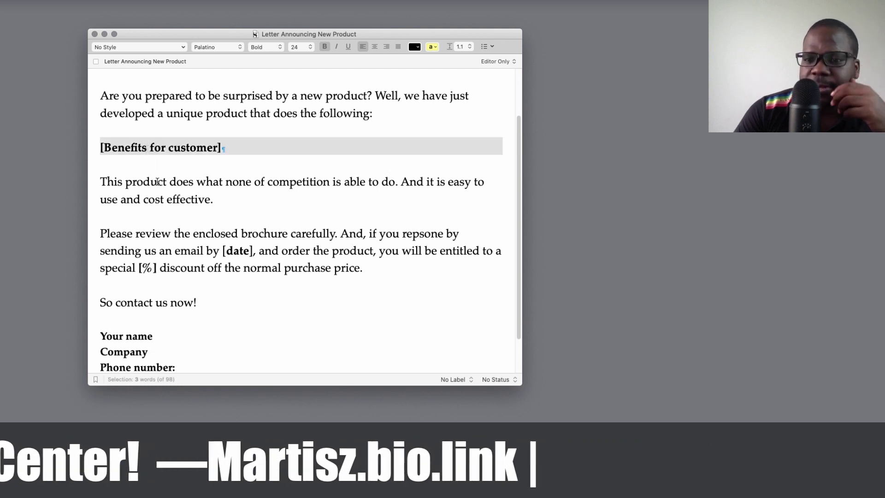